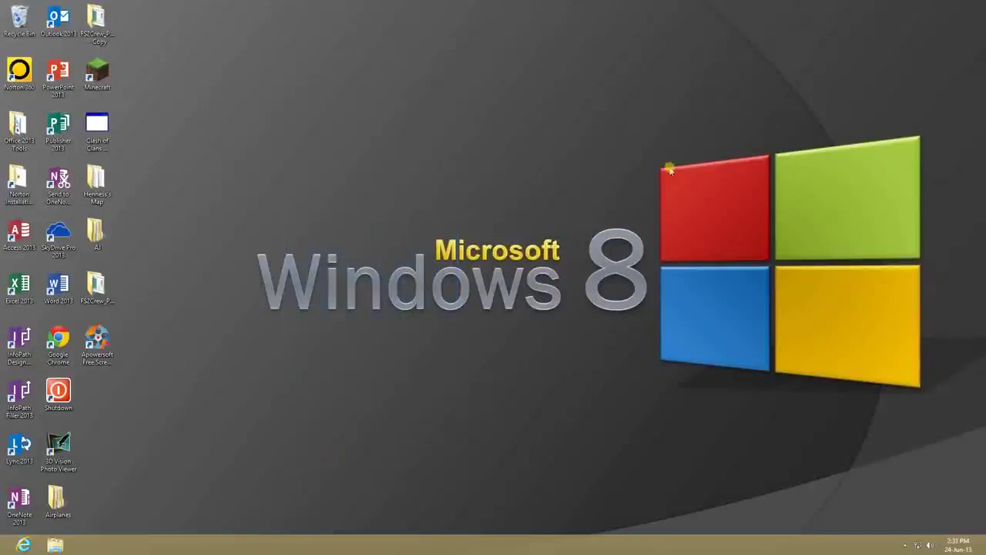
- Launch Google Chrome from its desktop shortcut
left_click_drag(811, 250, 211, 231)
left_click_drag(687, 199, 245, 355)
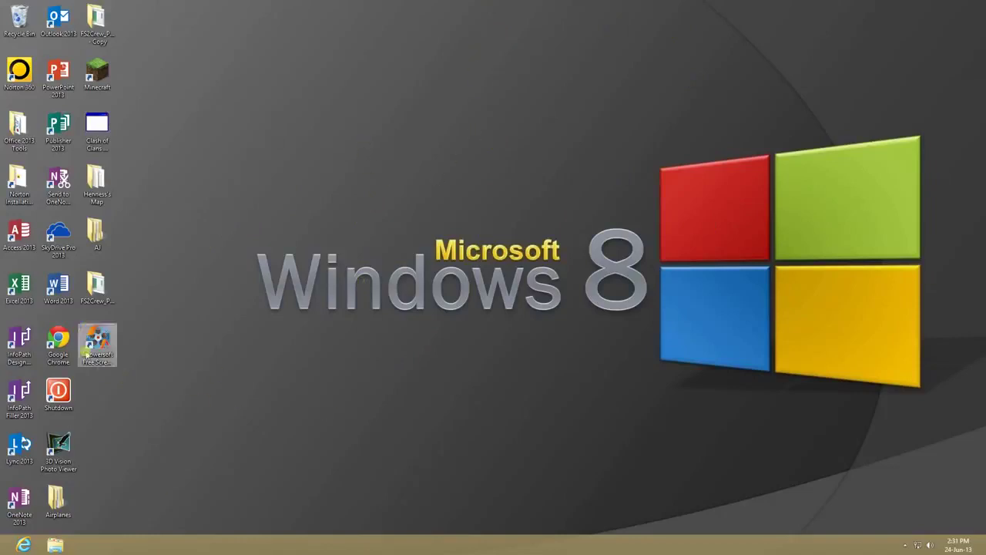
left_click(59, 343)
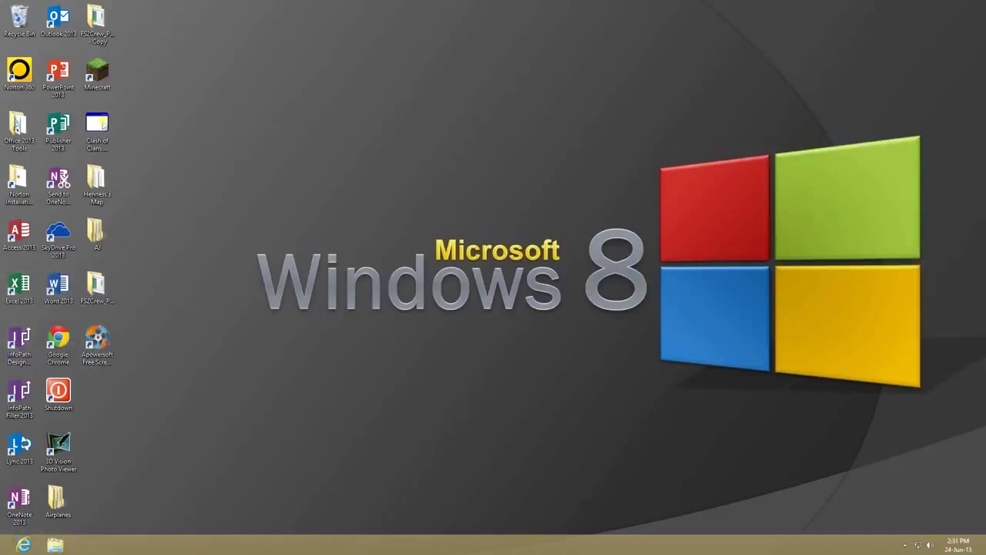
left_click_drag(223, 378, 731, 412)
key("super")
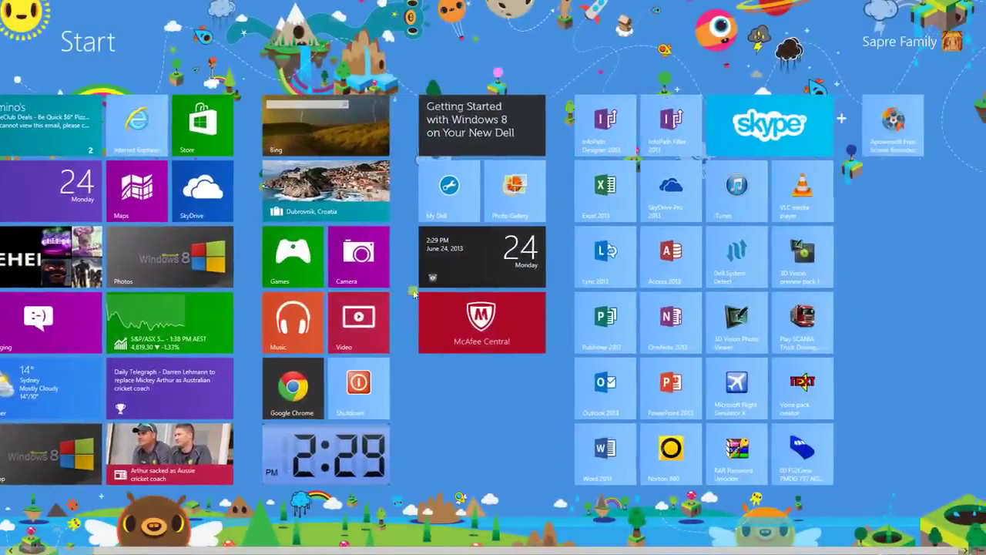
key("super")
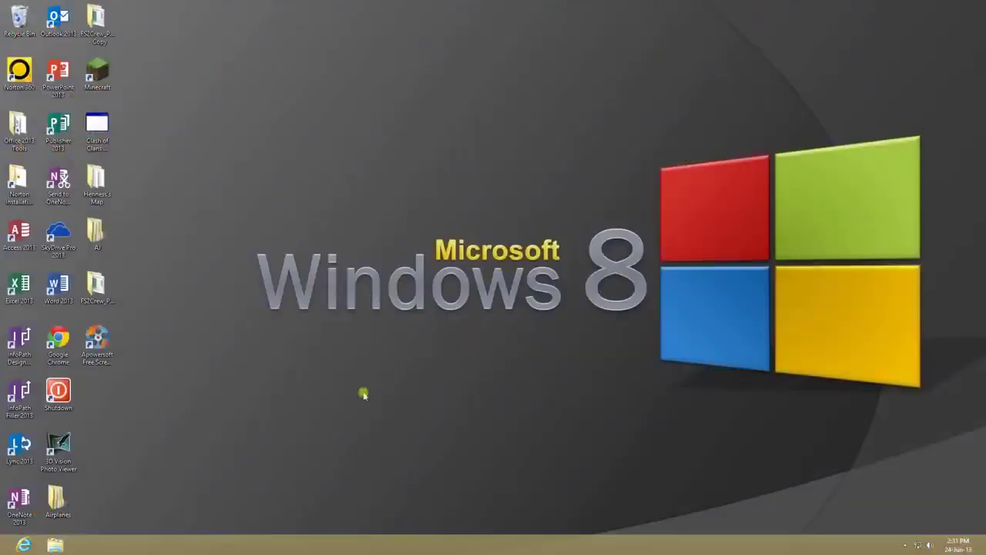
left_click_drag(341, 373, 460, 337)
double_click(66, 351)
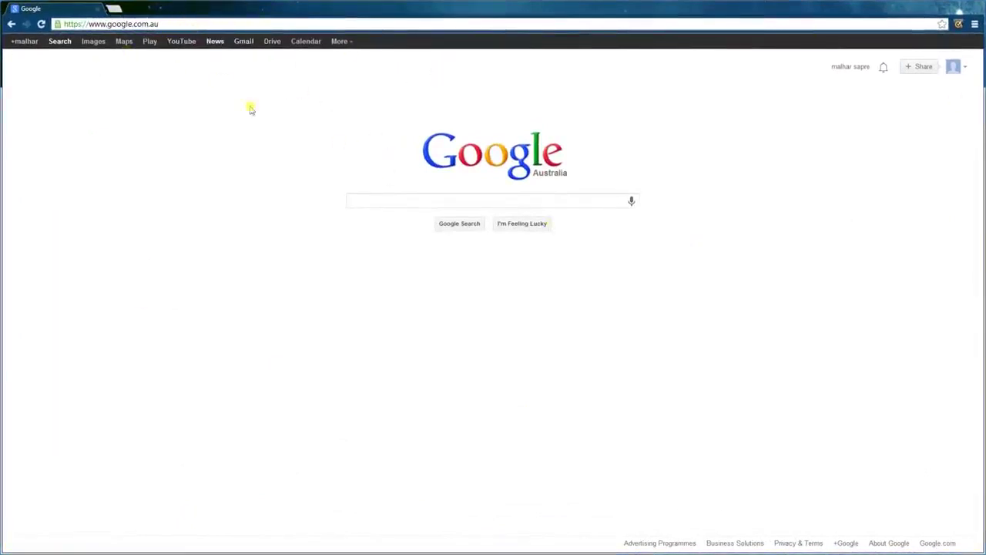
- Search Google for 'chrome store' and open the Chrome Web Store result
left_click(154, 24)
left_click_drag(100, 24, 164, 24)
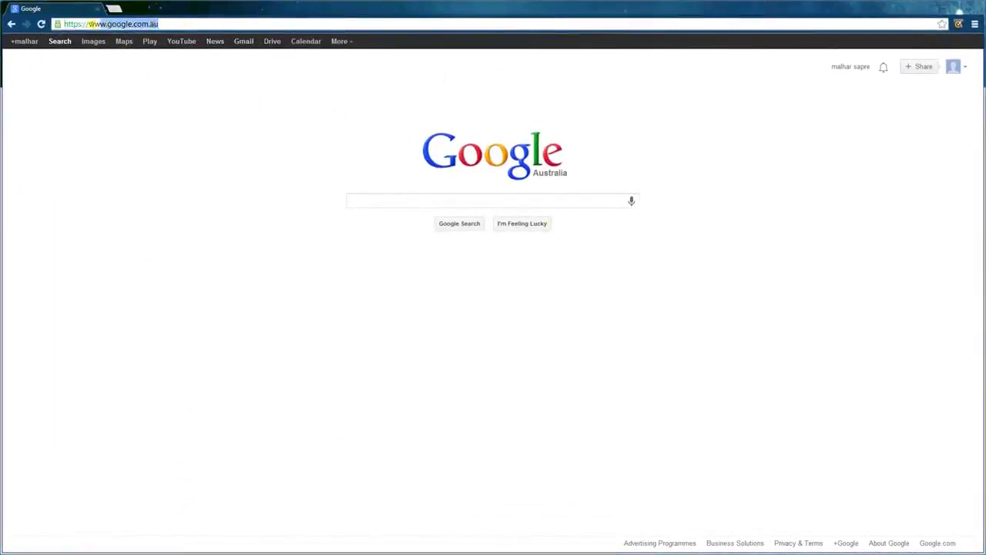
left_click_drag(90, 24, 17, 28)
left_click(405, 200)
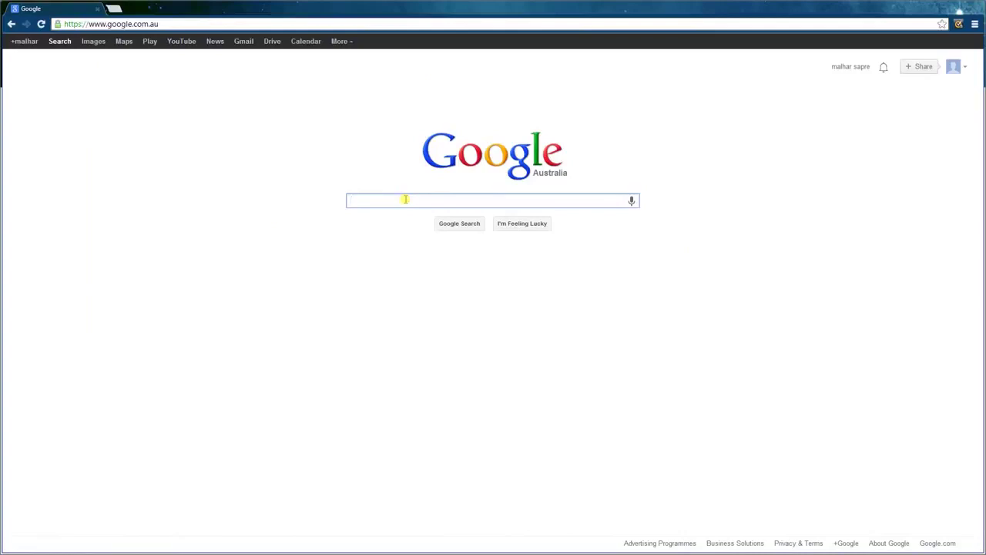
type("chro")
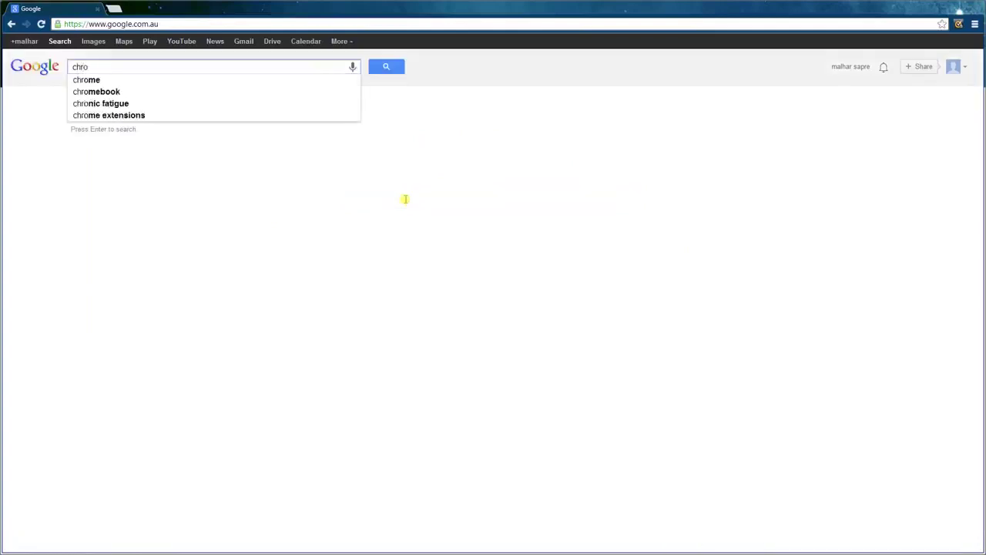
type("me store")
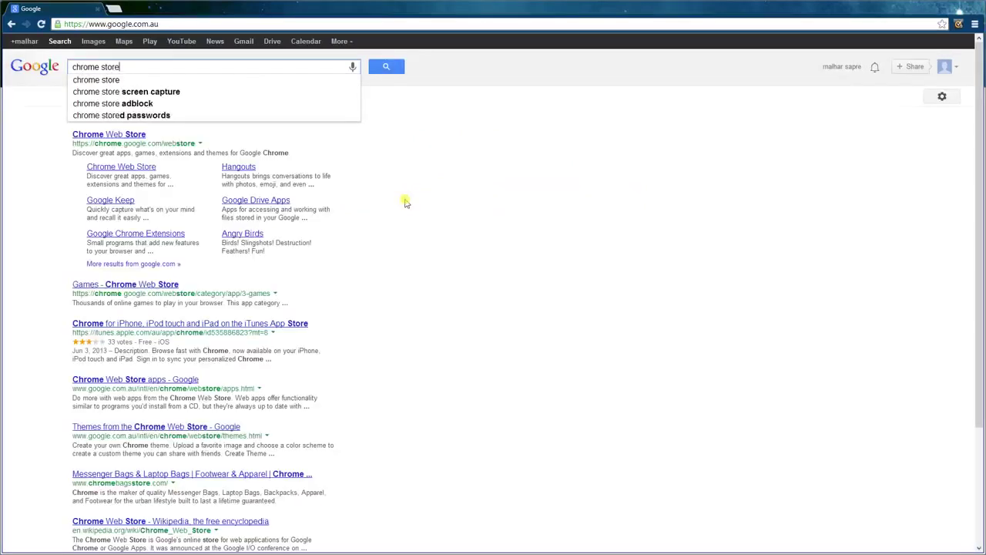
key("Return")
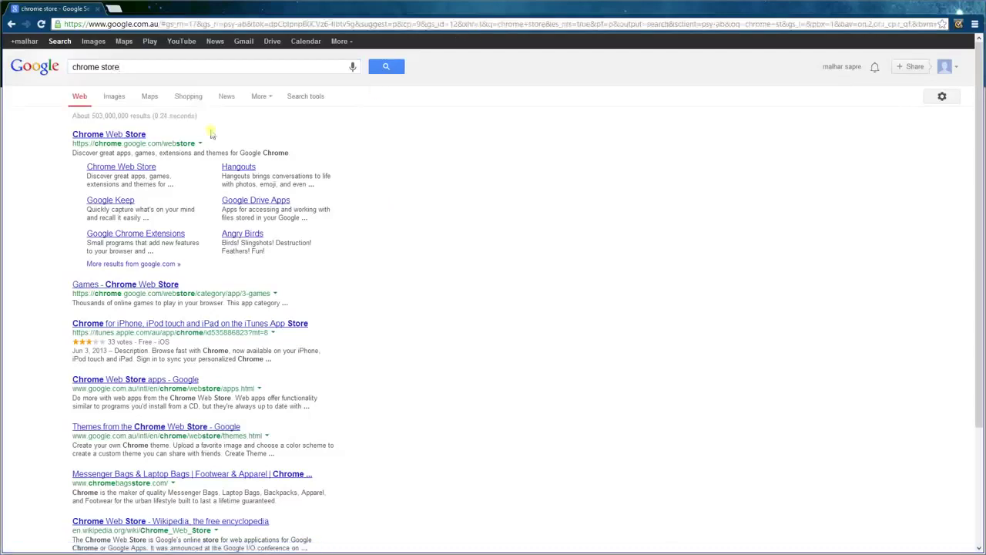
left_click_drag(57, 137, 145, 135)
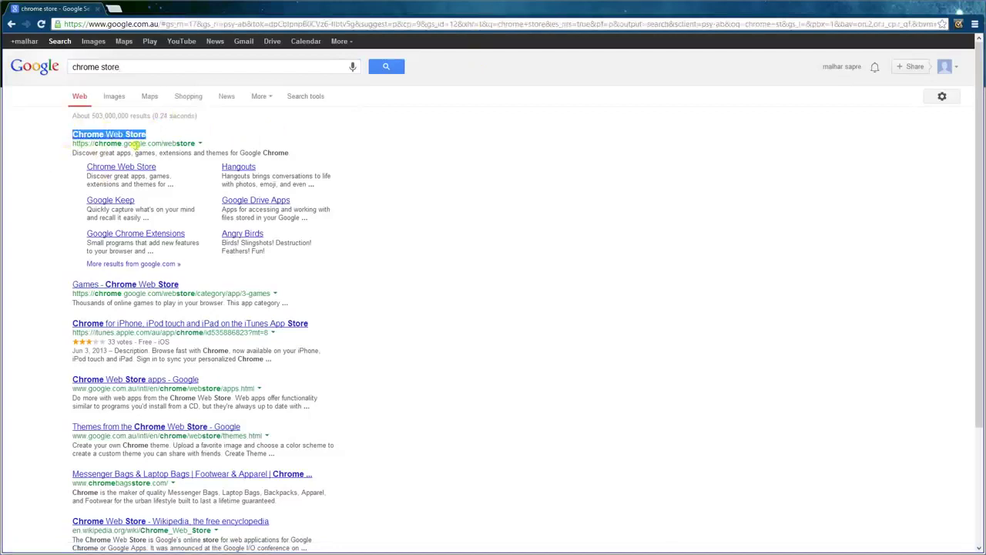
left_click(133, 139)
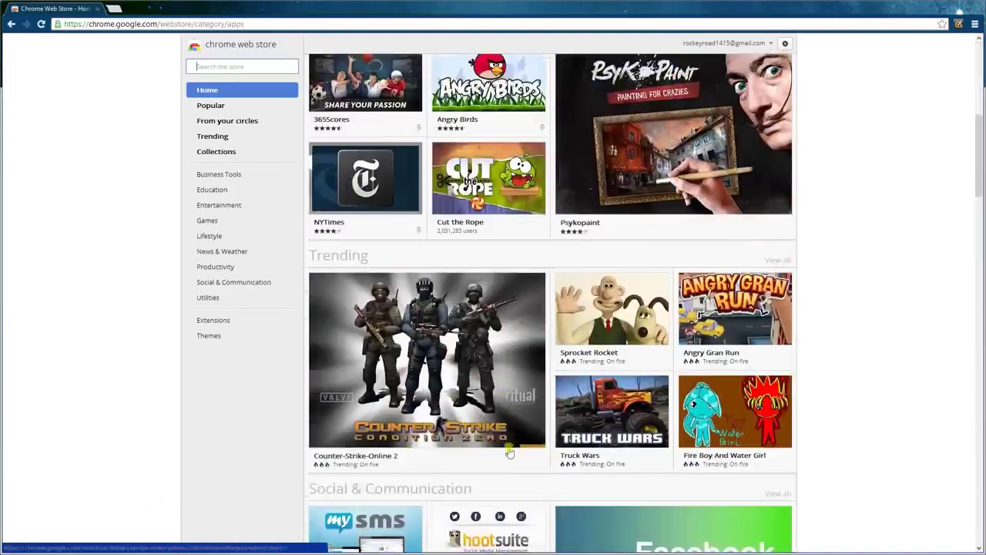
scroll(509, 452, "down", 3)
- Run a Web Store search for 'Adblock' to list AdBlock and Adblock Plus
scroll(509, 452, "up", 9)
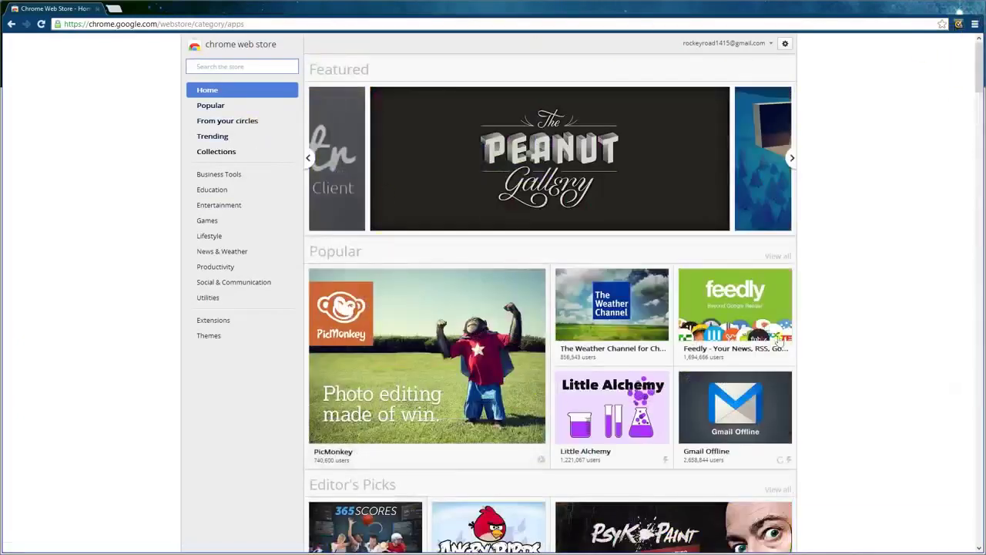
scroll(780, 340, "down", 2)
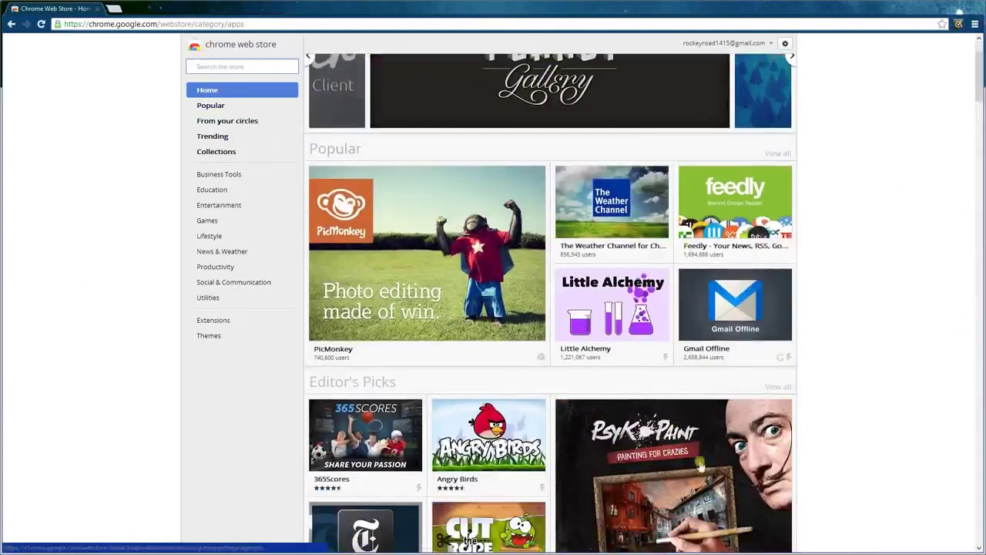
scroll(420, 385, "up", 2)
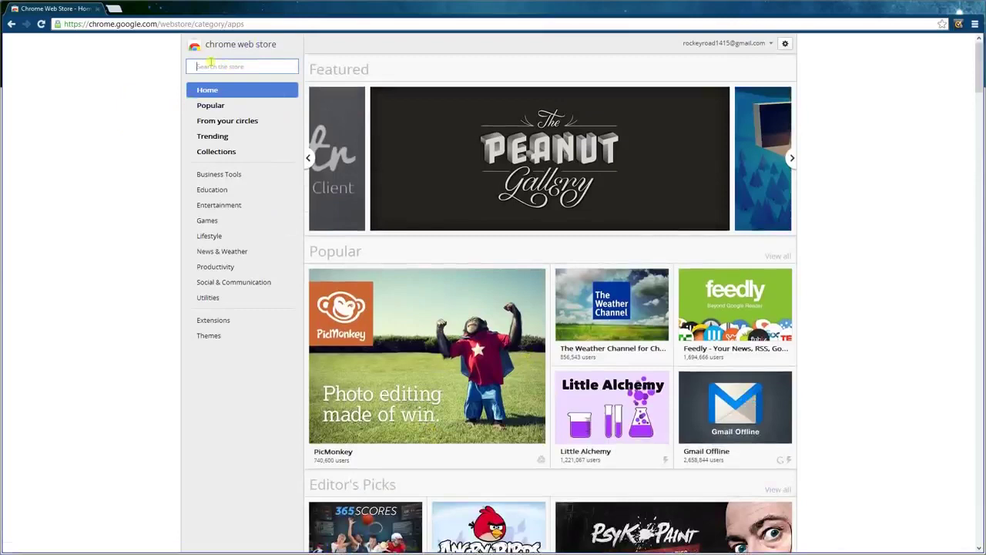
left_click(243, 68)
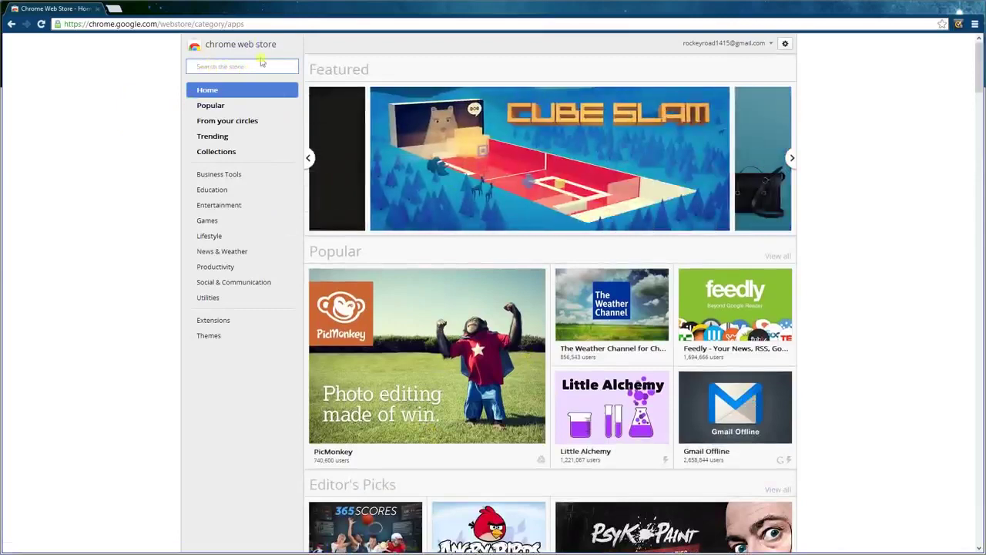
type("Ad")
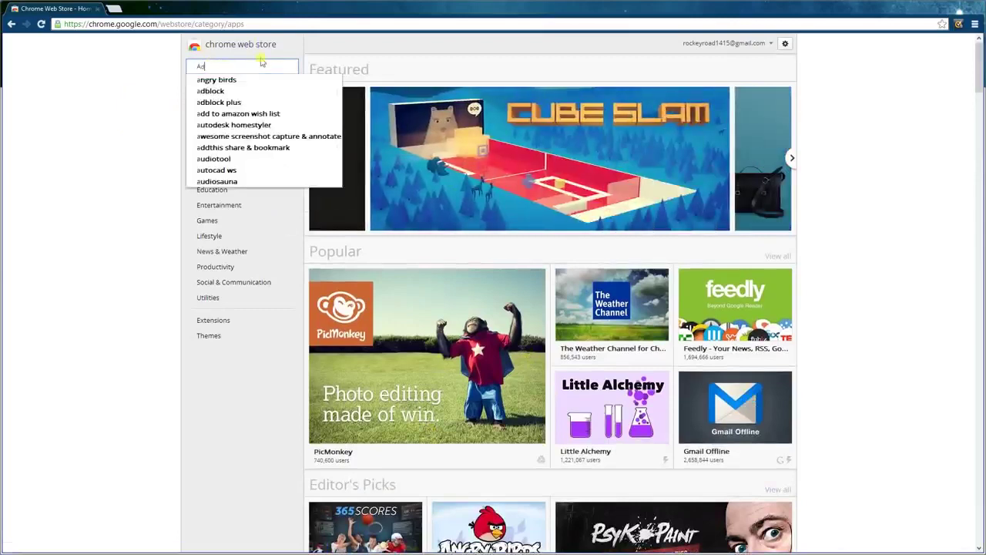
type("block")
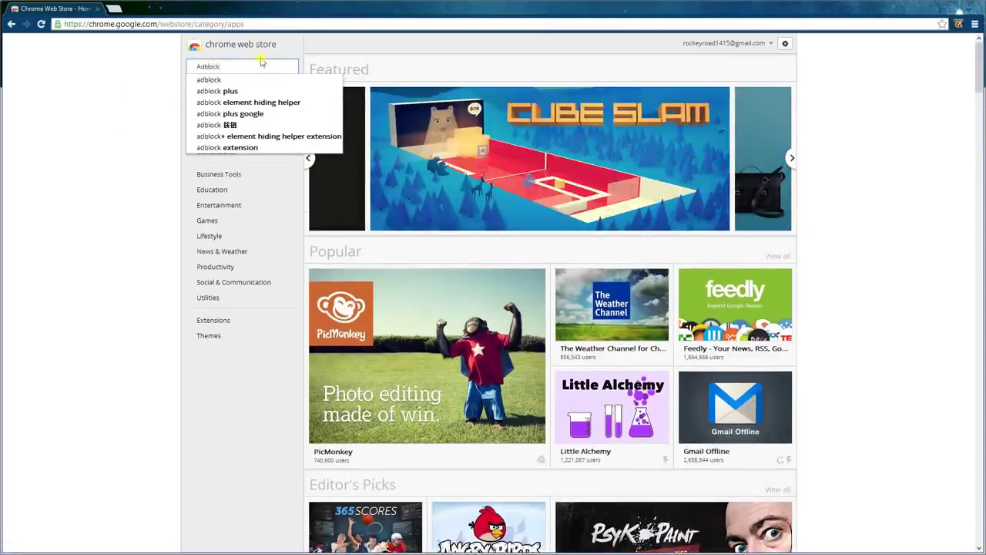
left_click_drag(221, 67, 188, 67)
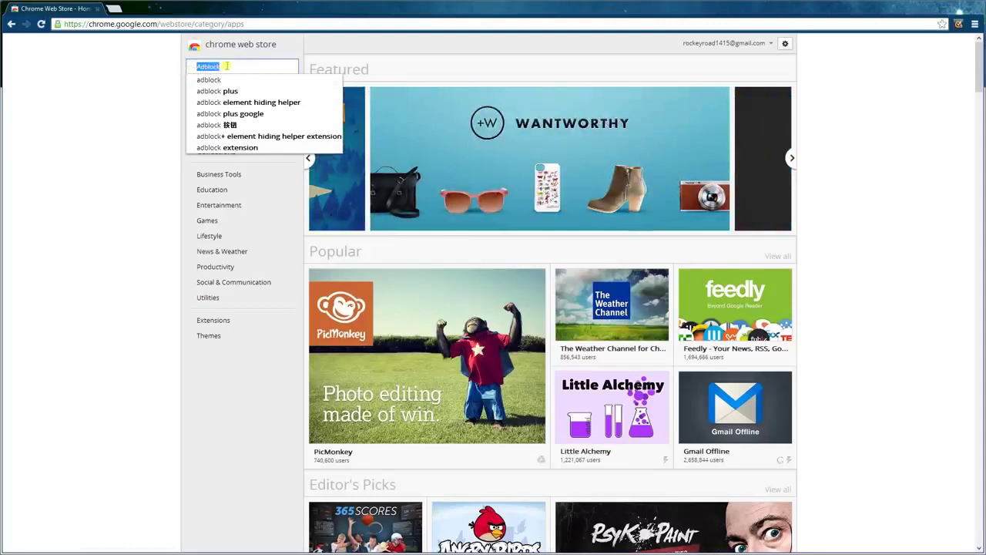
key("Right")
left_click_drag(237, 67, 150, 80)
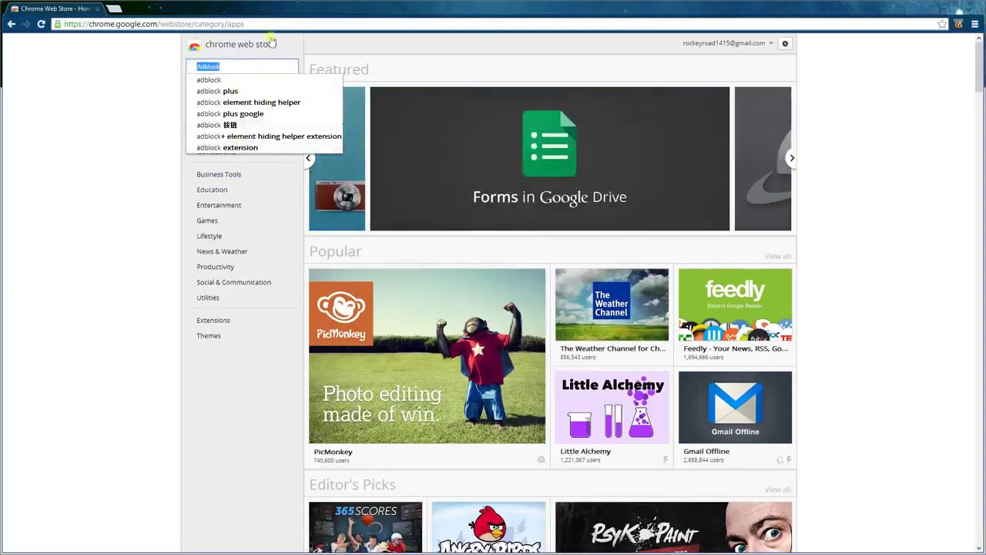
key("Return")
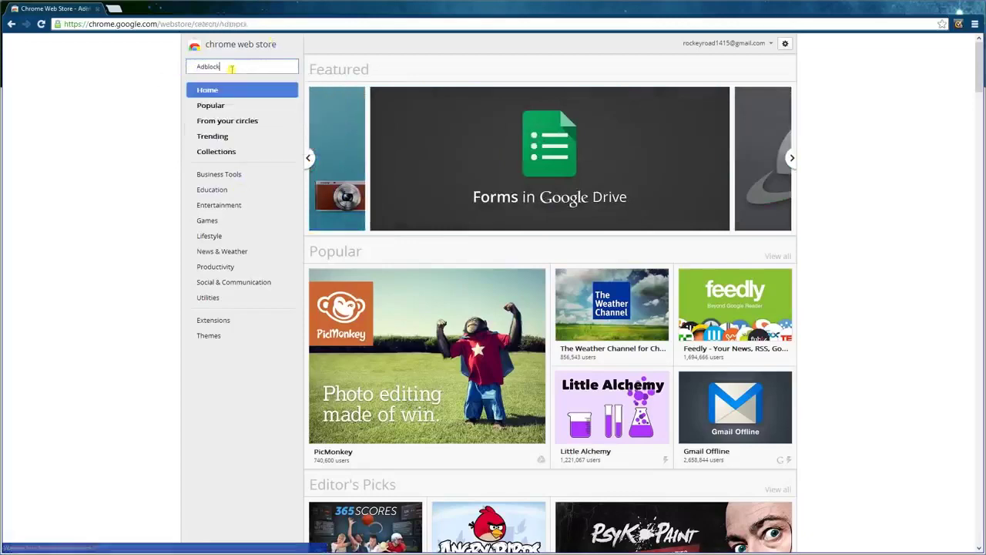
- Filter the Adblock search results to show only extensions
scroll(346, 106, "down", 1)
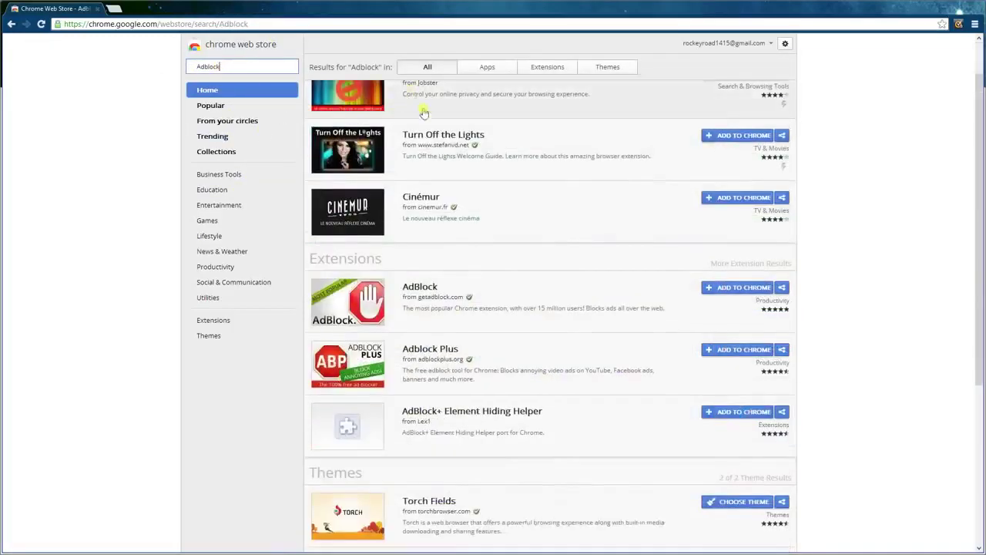
scroll(396, 116, "up", 1)
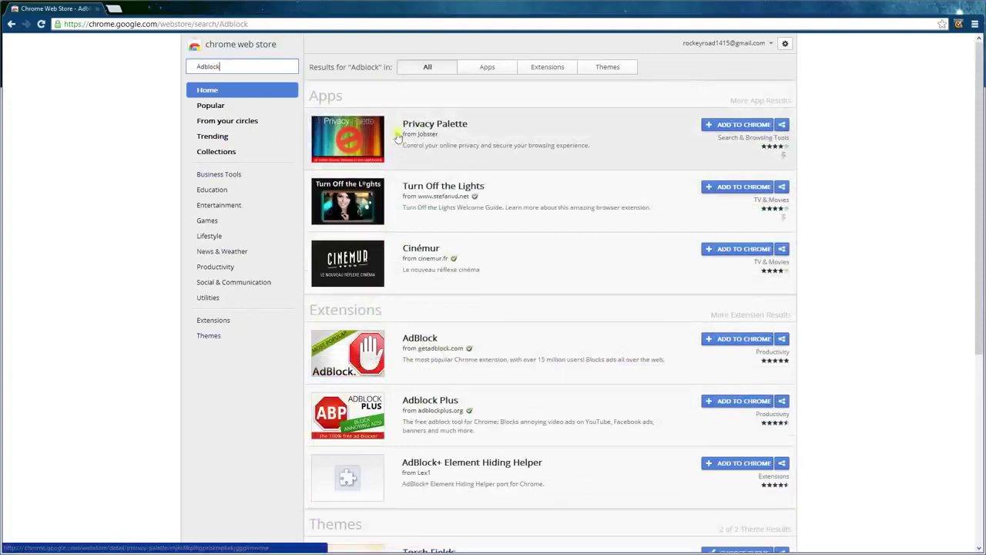
left_click(544, 70)
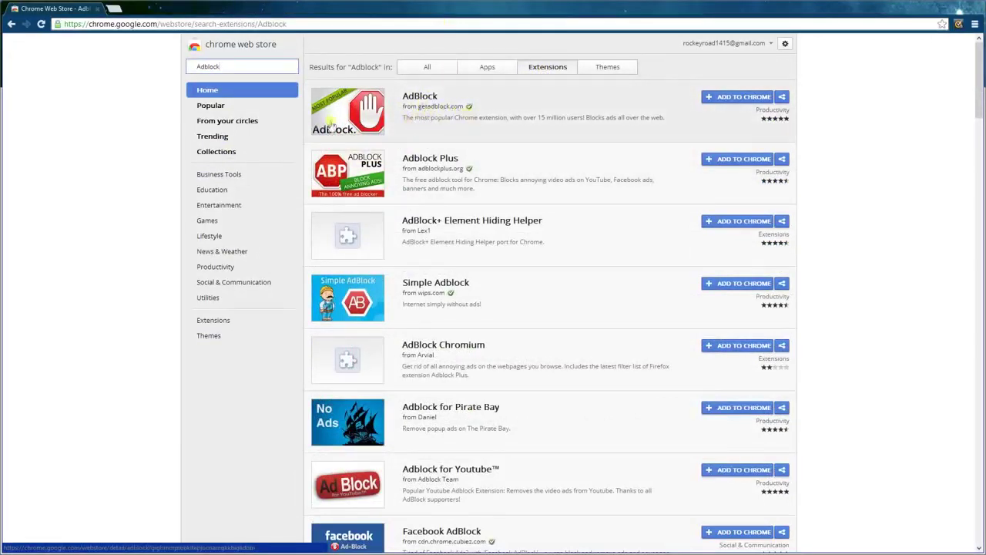
- Open the AdBlock (getadblock.com) extension's detail overview
scroll(401, 453, "down", 6)
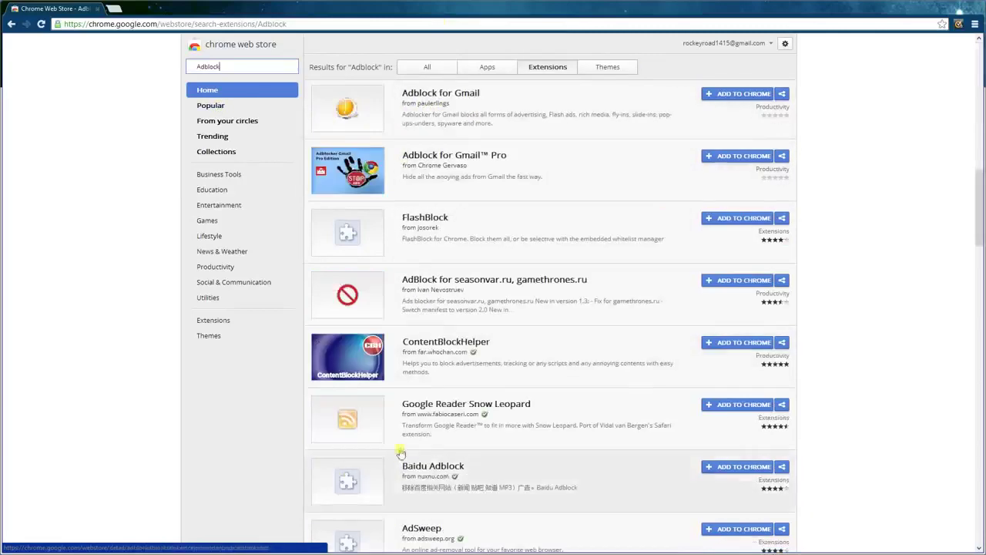
scroll(400, 462, "down", 5)
scroll(463, 330, "down", 1)
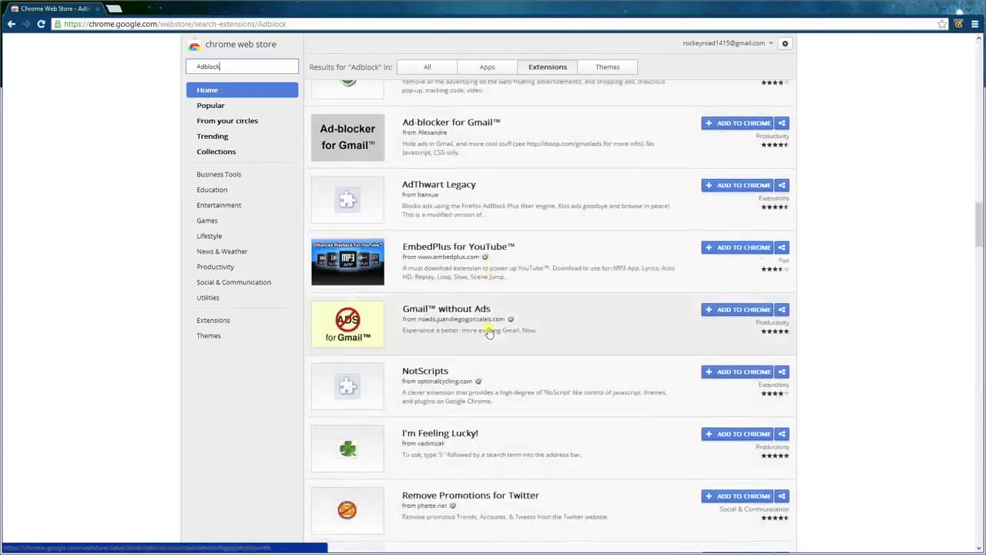
scroll(488, 335, "up", 6)
scroll(484, 401, "down", 1)
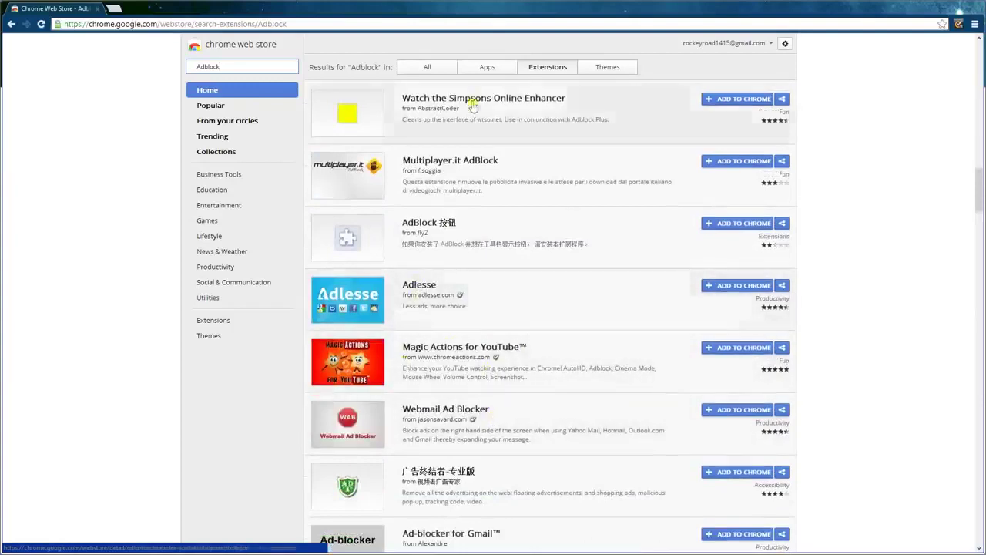
scroll(667, 449, "up", 15)
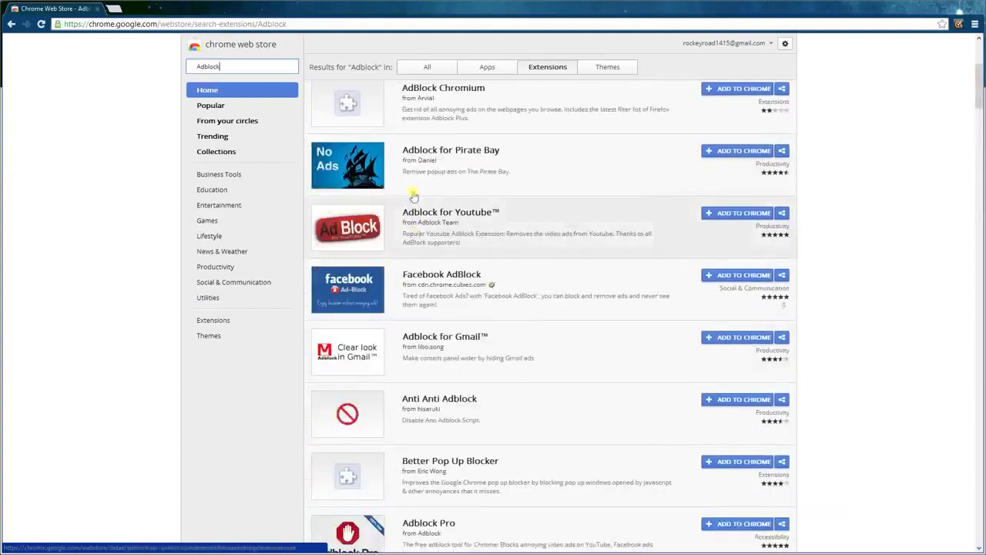
scroll(422, 194, "up", 3)
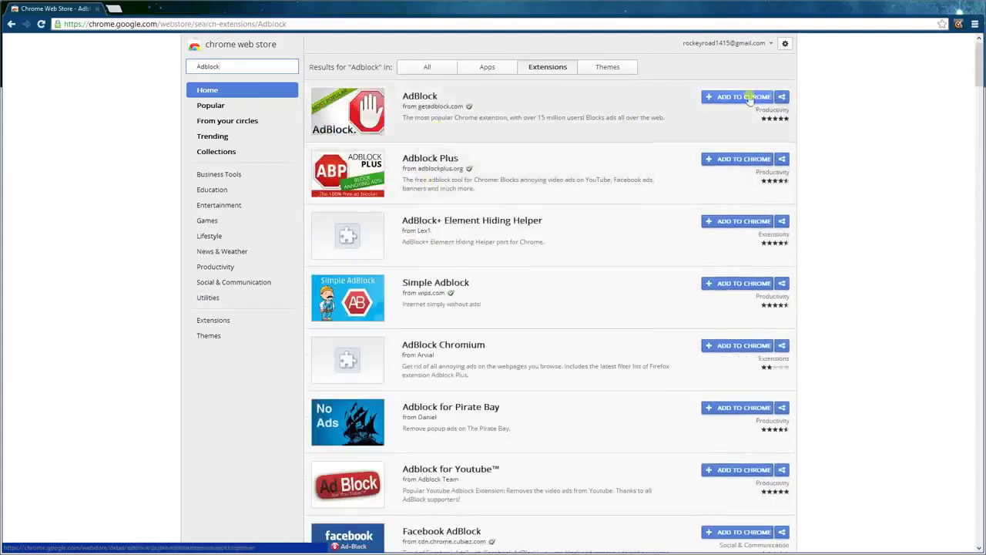
left_click(478, 129)
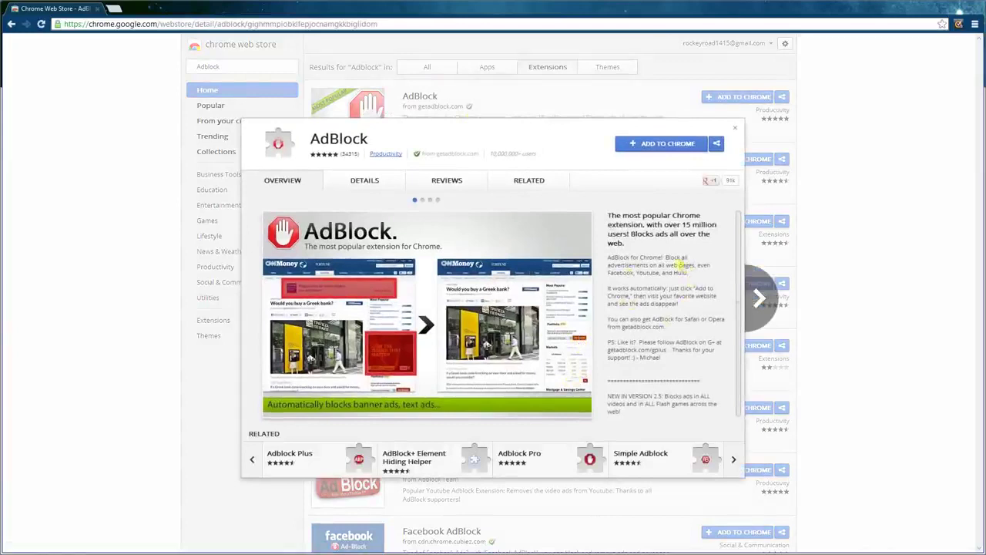
- Review AdBlock's description, then add it to Chrome and approve its permissions
left_click_drag(663, 254, 699, 264)
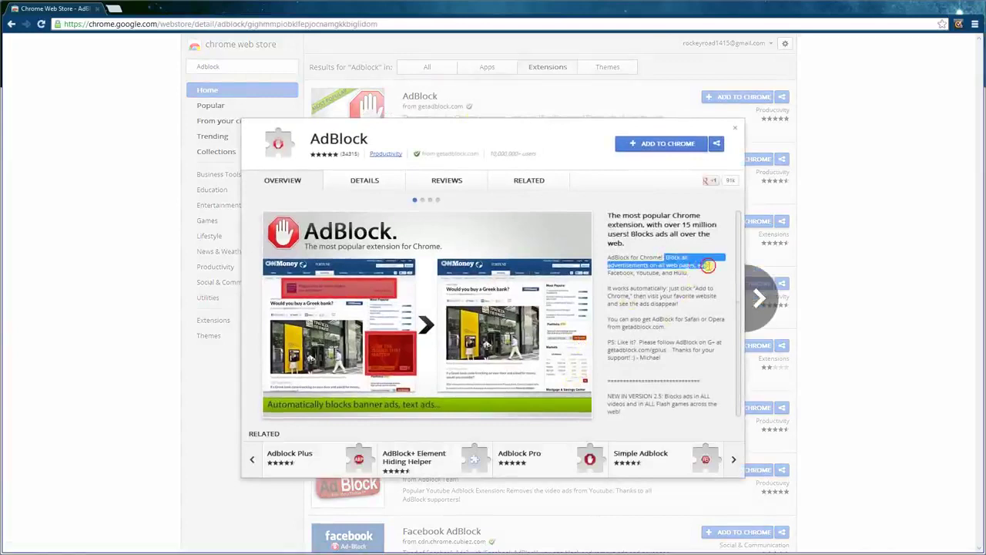
scroll(681, 279, "down", 1)
left_click_drag(691, 353, 691, 344)
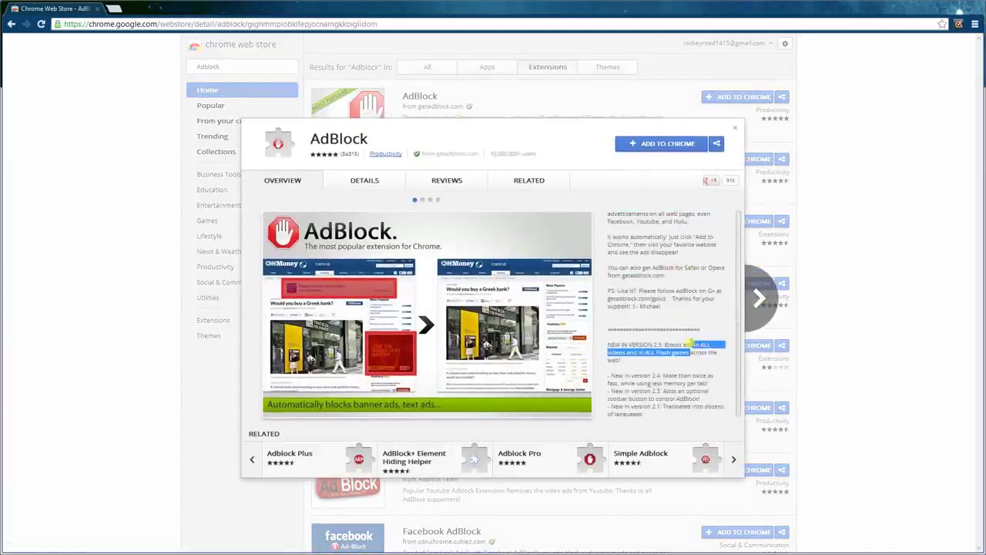
left_click(668, 297)
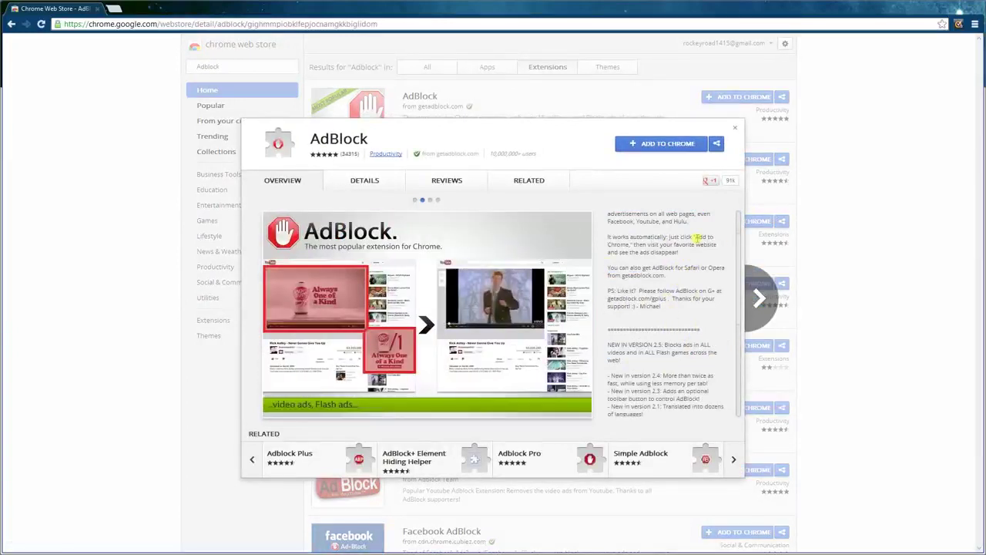
scroll(659, 373, "down", 4)
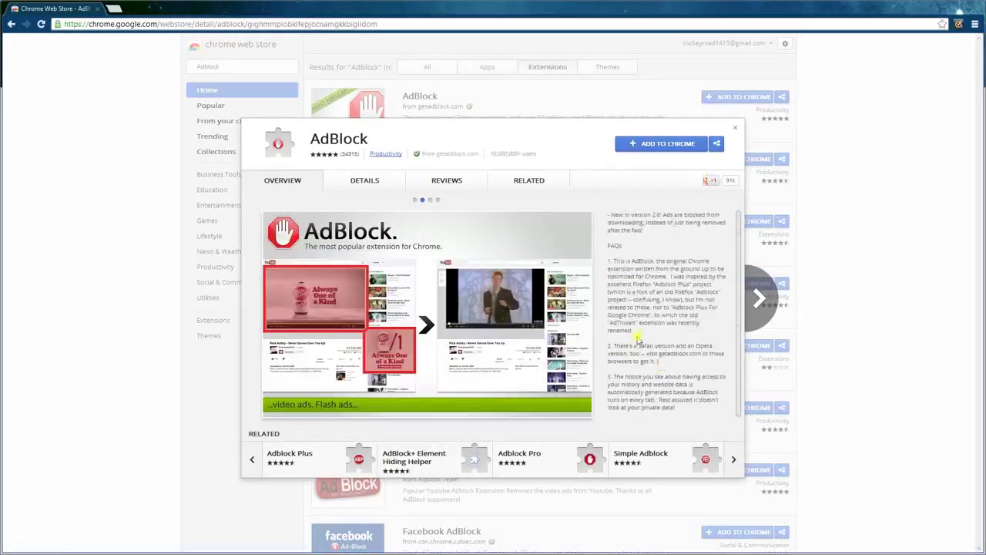
scroll(674, 377, "up", 2)
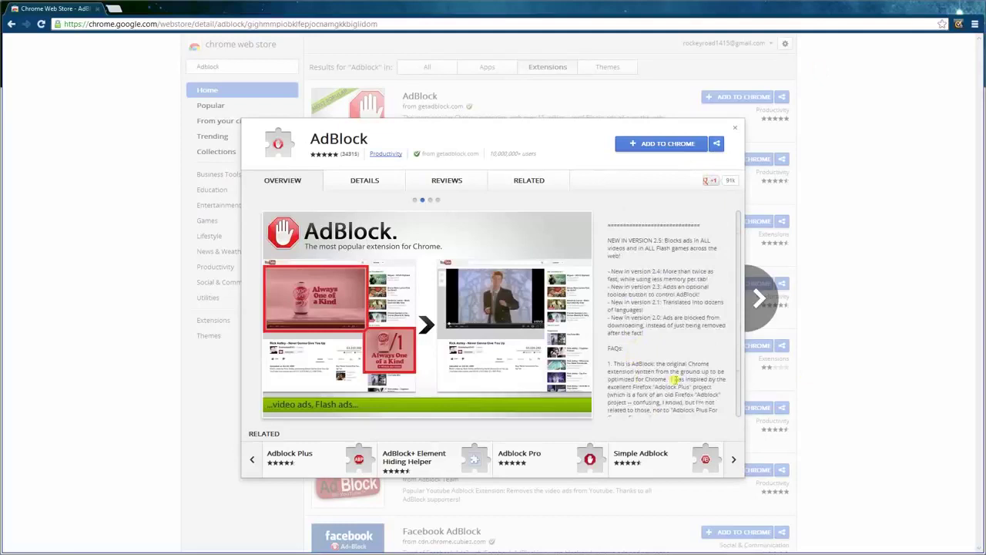
scroll(675, 378, "up", 3)
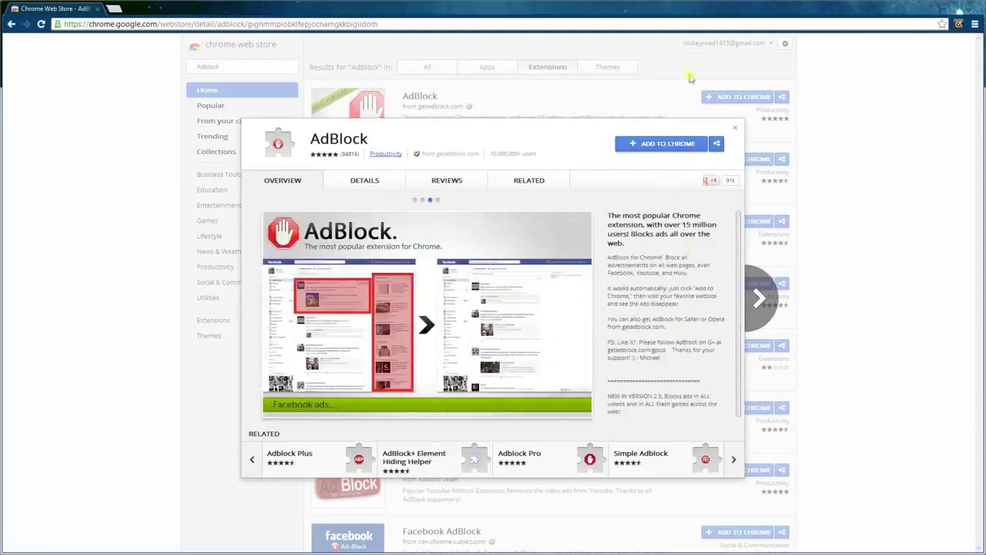
left_click(649, 145)
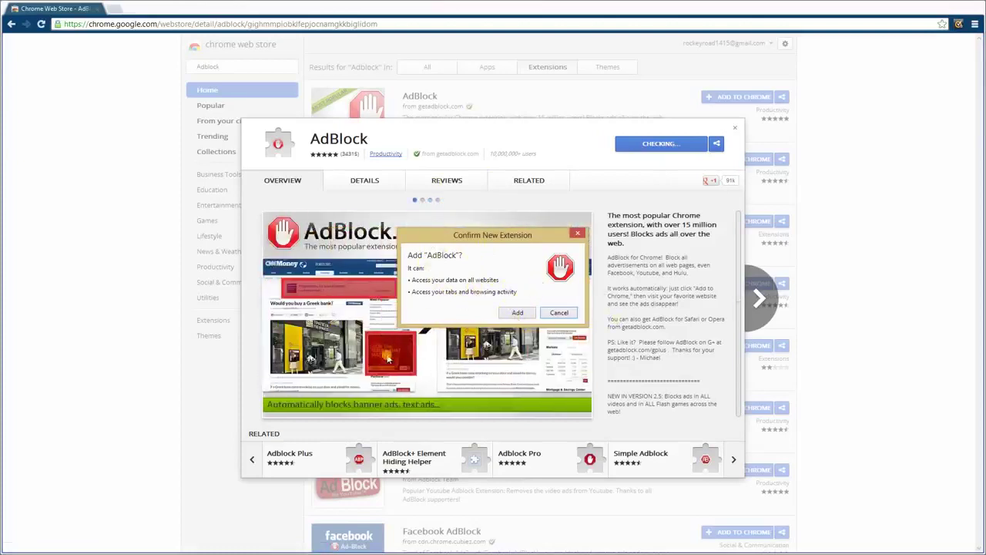
left_click(514, 315)
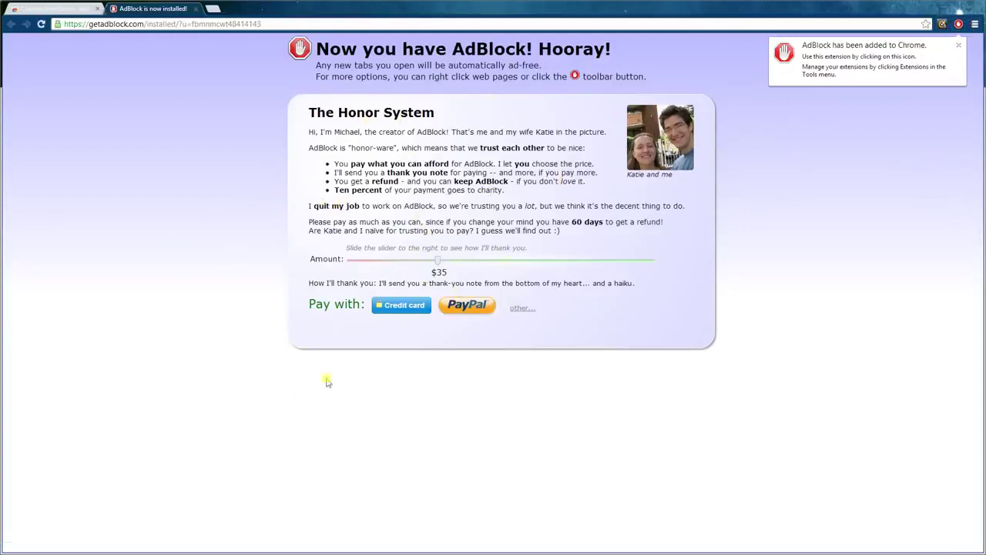
- Explore AdBlock's welcome page and toolbar menu, then return to the Web Store tab
left_click_drag(443, 263, 660, 270)
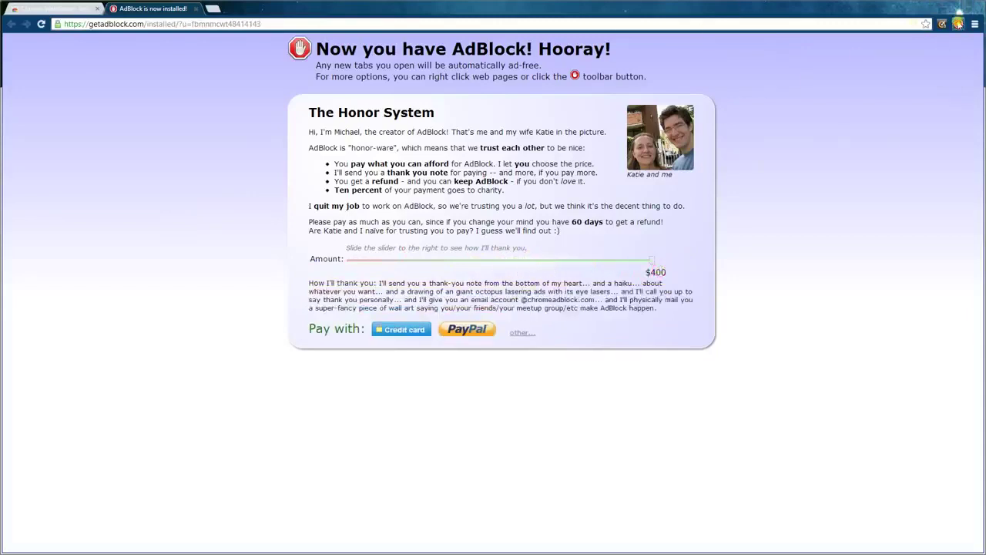
left_click(958, 23)
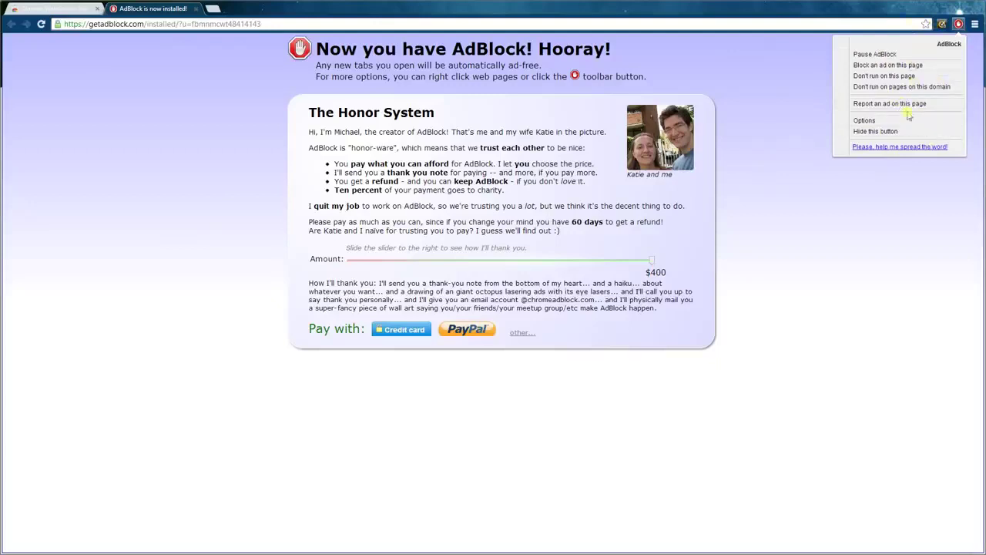
key("ctrl+Tab")
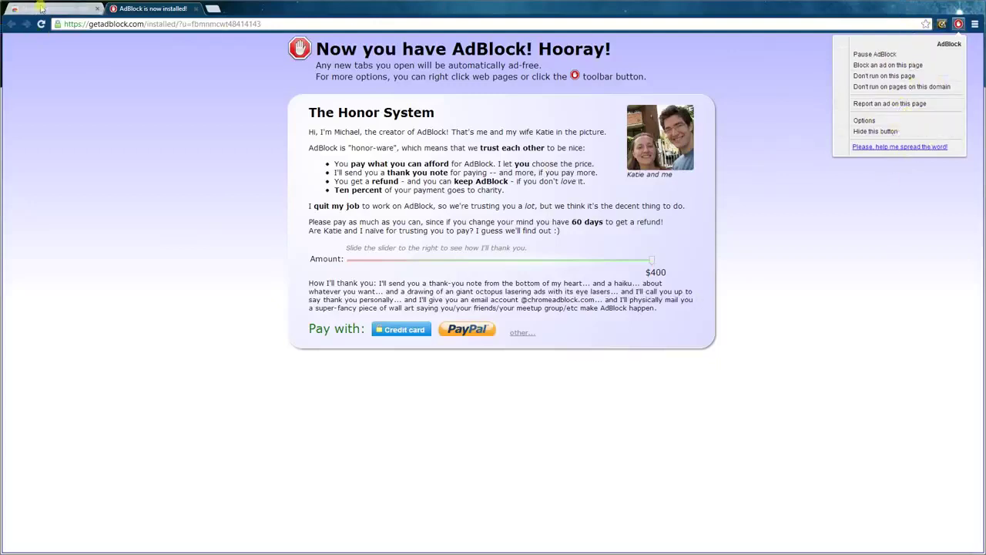
left_click(266, 24)
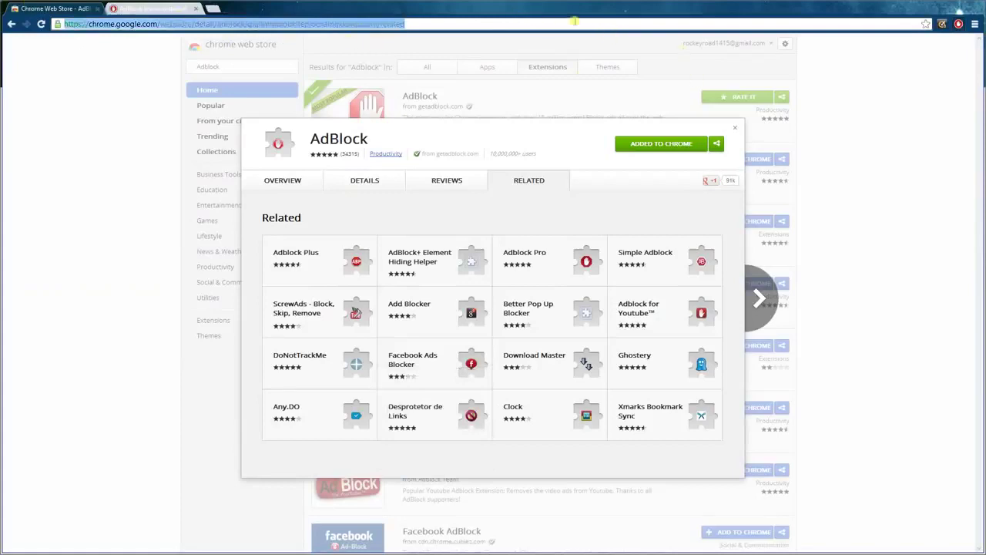
- Search Google for 'sharecash' and browse the results
type("goo")
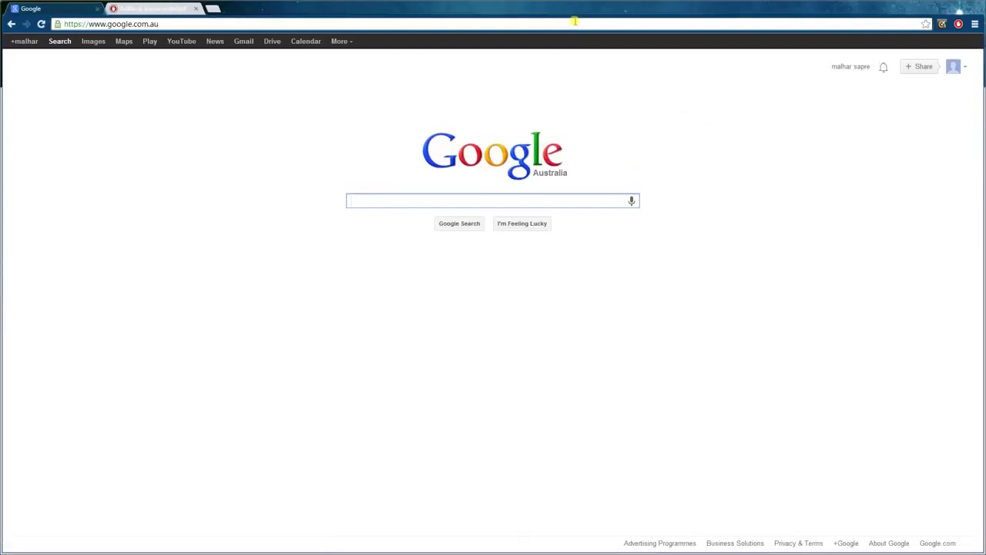
type("fil")
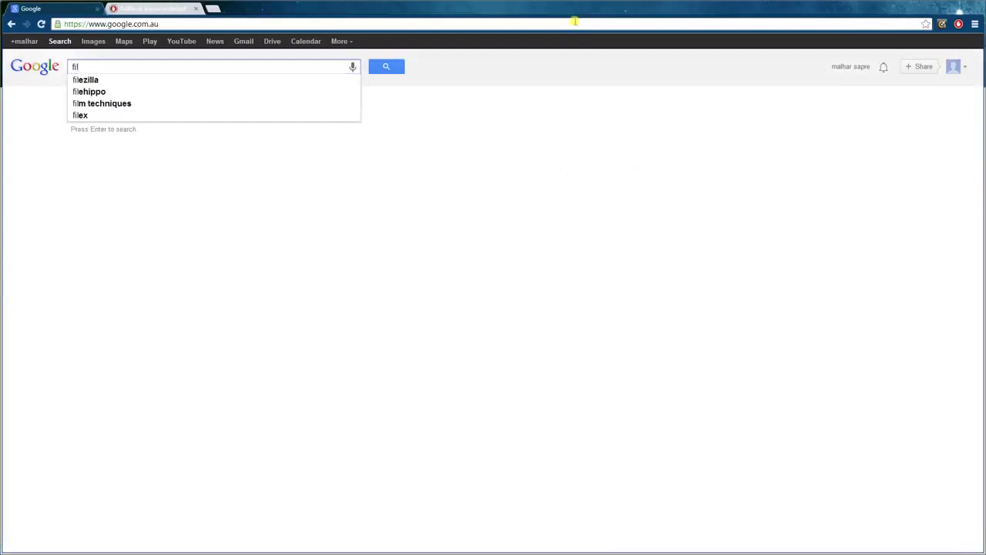
key("BackSpace")
key("BackSpace")
key("BackSpace")
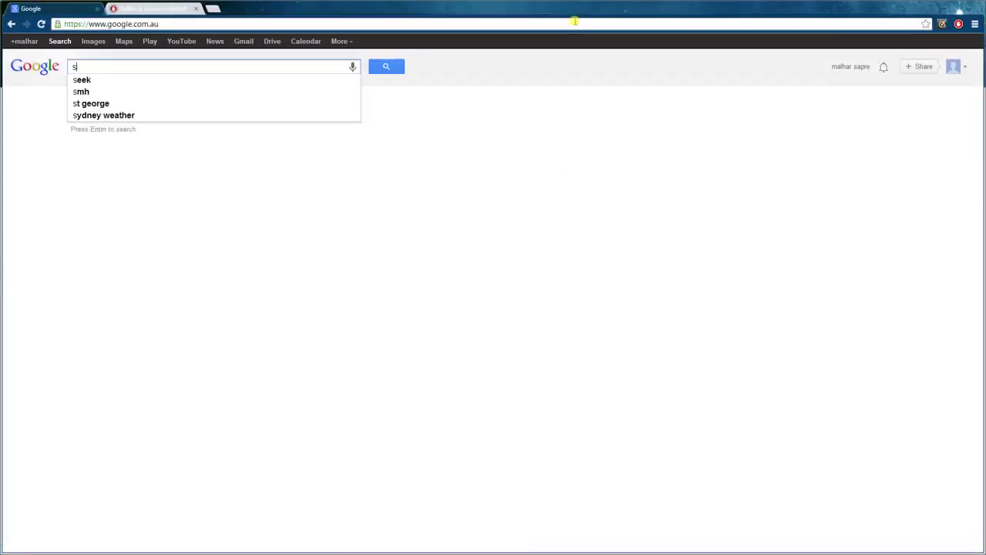
type("share")
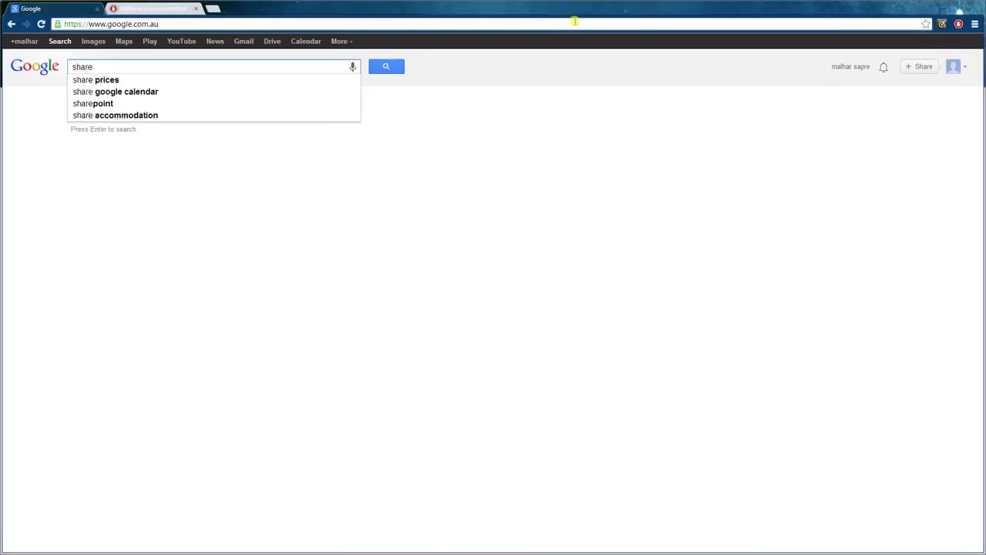
type("cash")
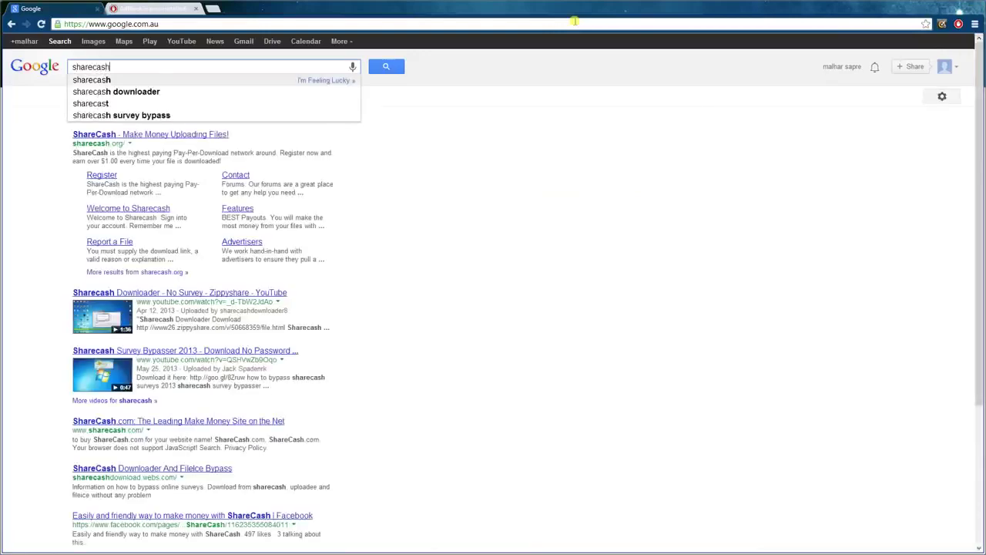
key("Return")
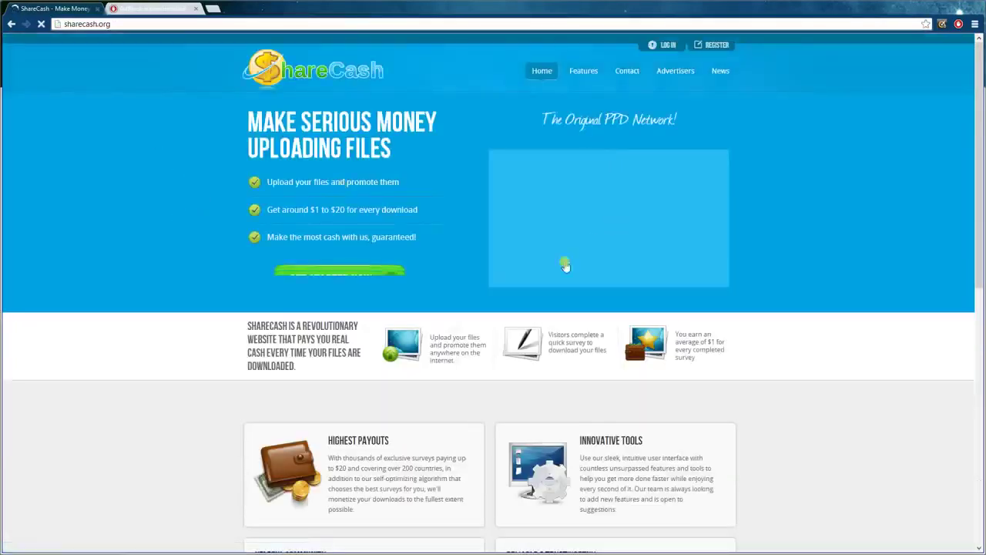
scroll(509, 139, "down", 5)
scroll(540, 220, "down", 3)
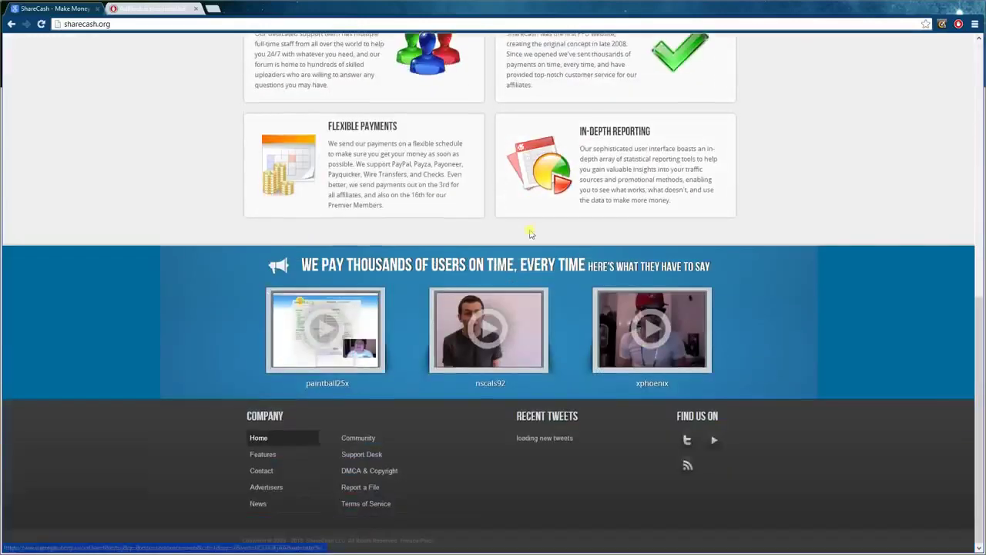
scroll(638, 409, "up", 7)
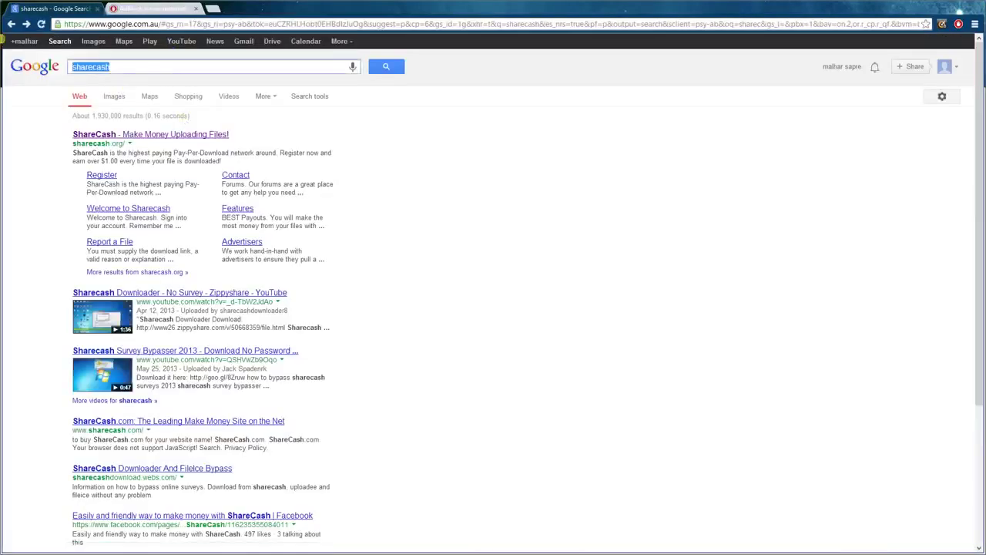
- Search Google for a minecraft premium account and scroll through the results
type("mine")
key("Down")
key("Return")
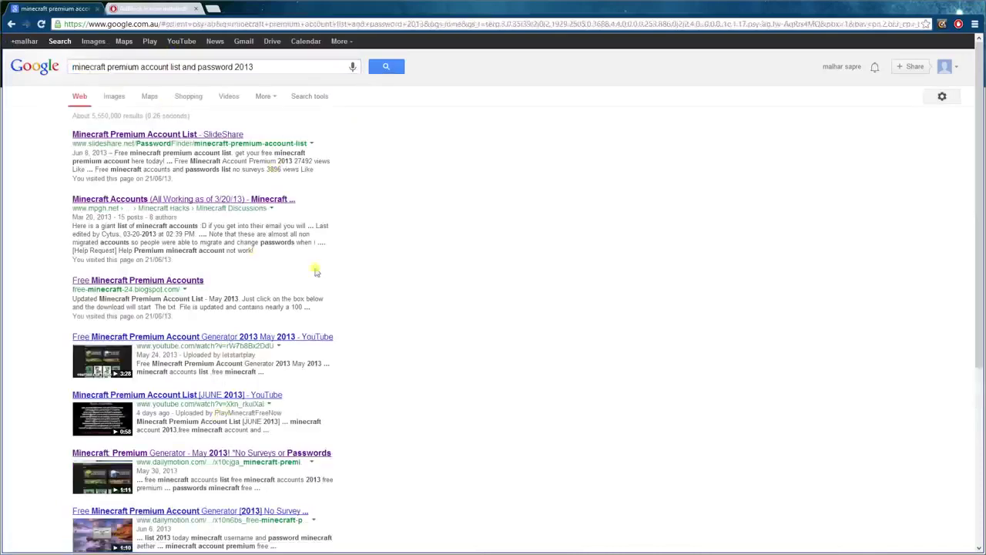
scroll(297, 509, "down", 1)
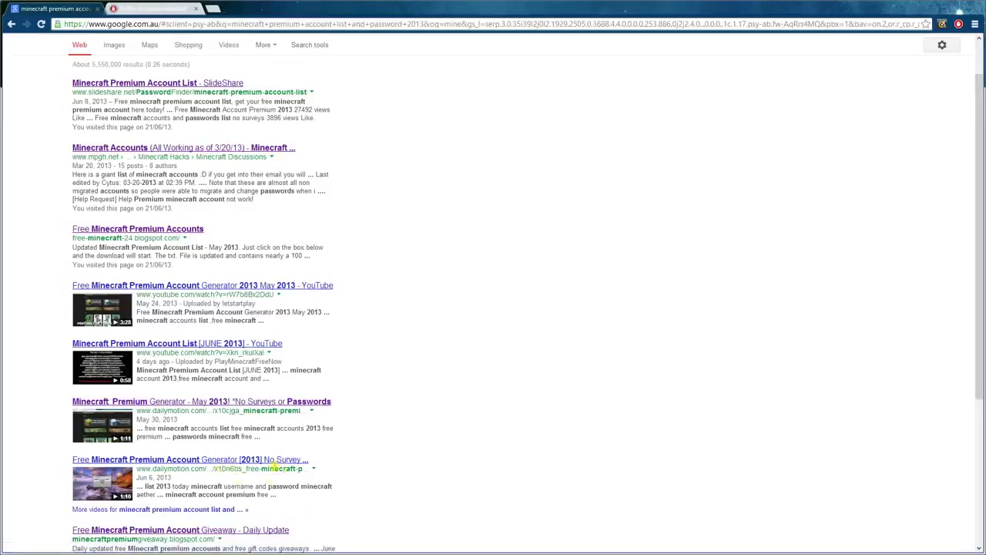
scroll(273, 467, "down", 3)
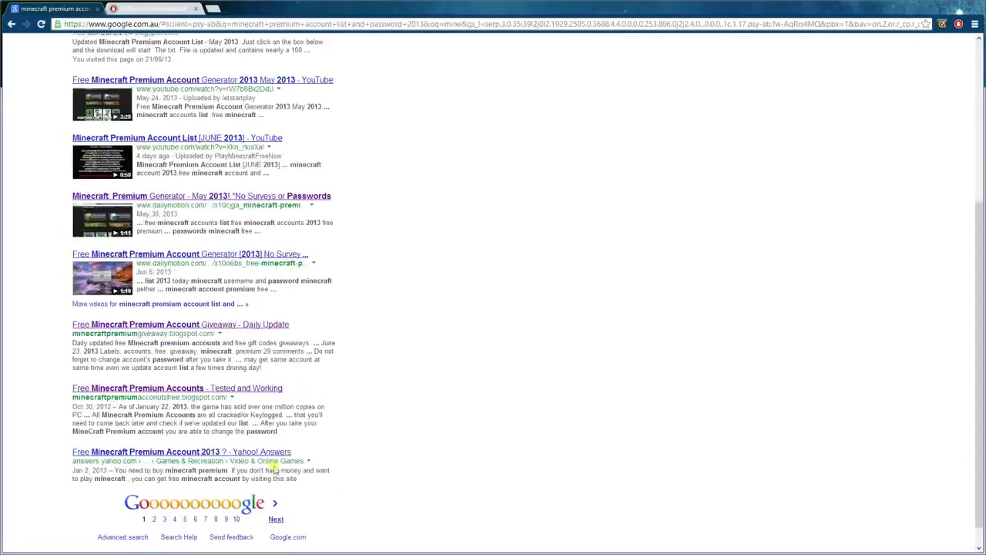
scroll(273, 468, "up", 4)
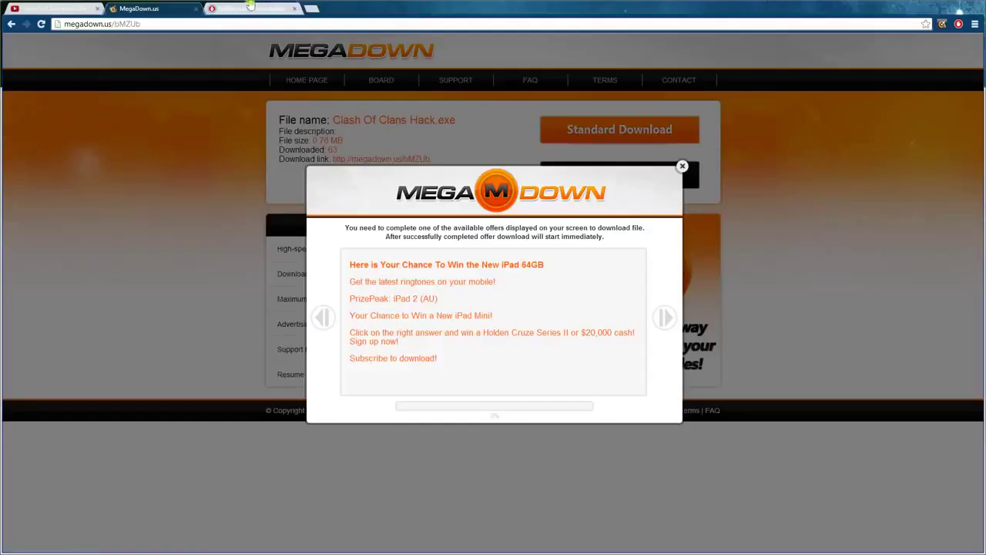
- Close the YouTube tab and check the AdBlock confirmation tab before returning to MegaDown
left_click(97, 8)
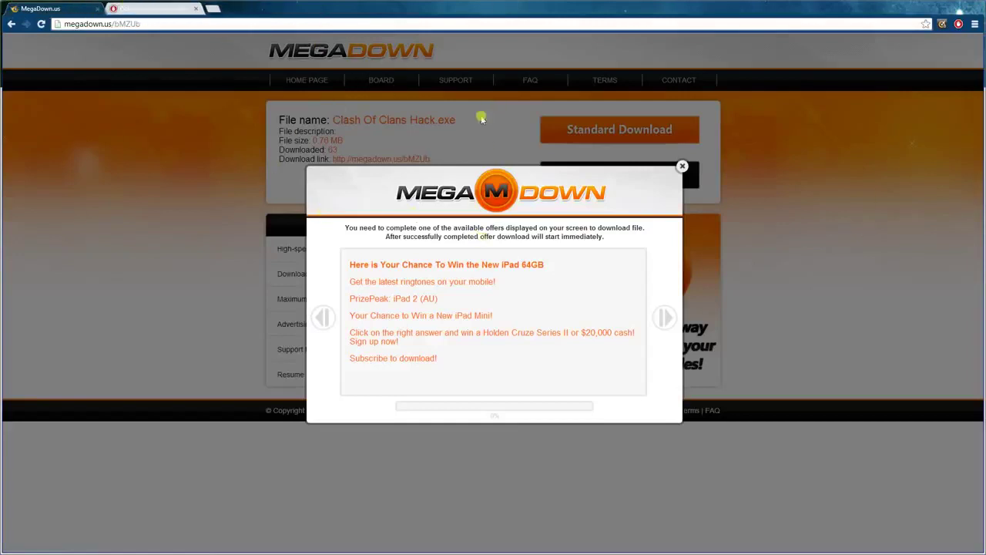
left_click_drag(332, 121, 465, 121)
left_click(455, 149)
left_click(184, 9)
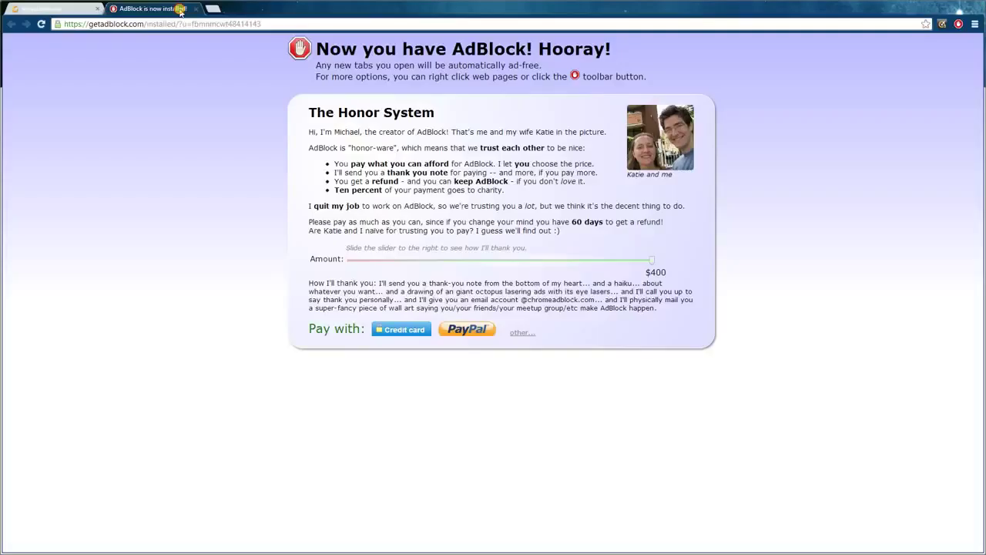
left_click_drag(315, 51, 801, 77)
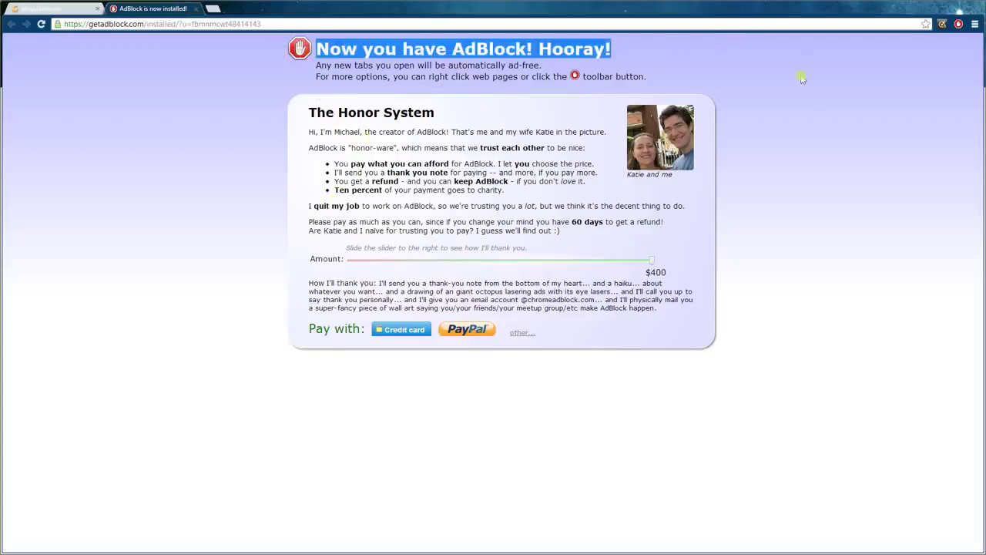
left_click(820, 95)
left_click(54, 8)
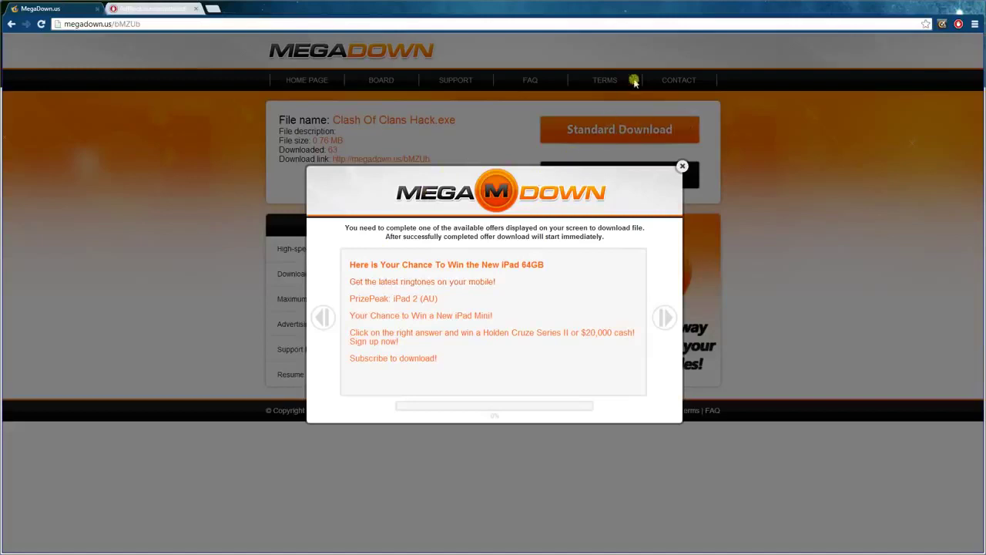
- Dismiss and reopen the MegaDown offers popup, page through offers, and close the AdBlock tab
left_click(682, 166)
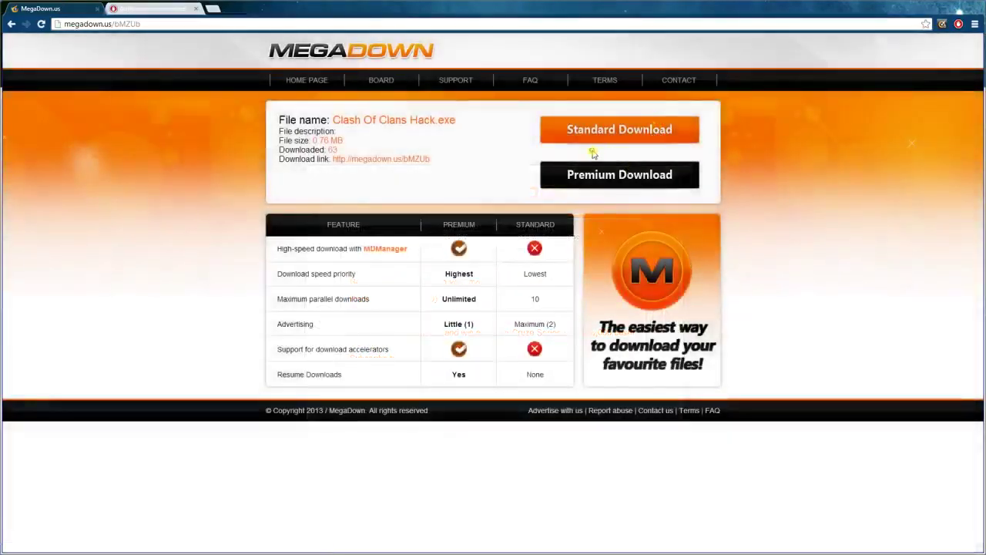
left_click(592, 141)
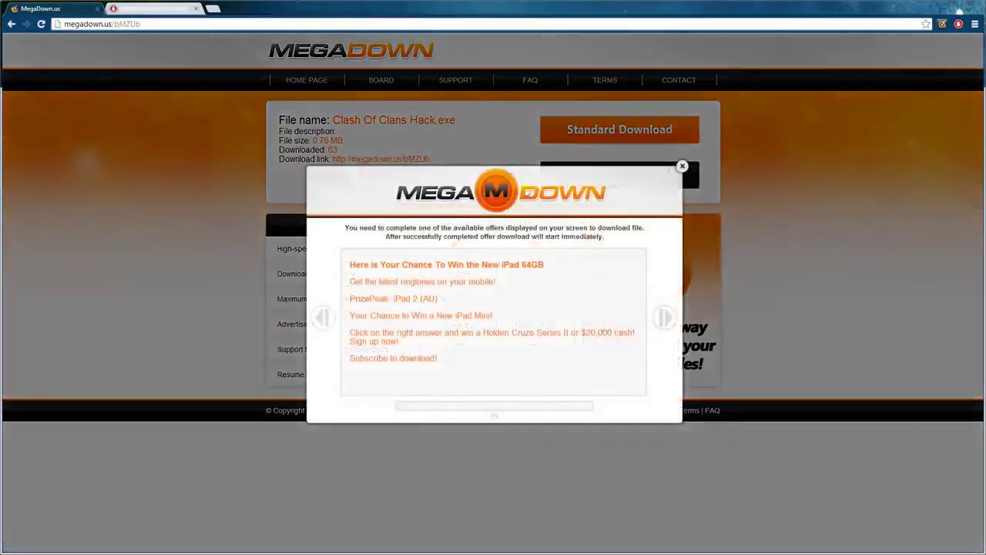
left_click(323, 316)
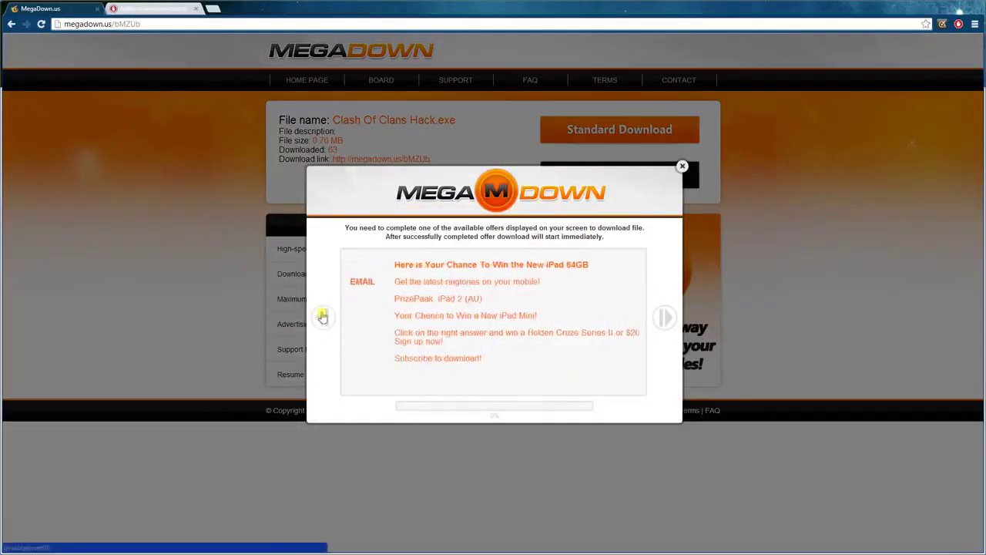
left_click(667, 316)
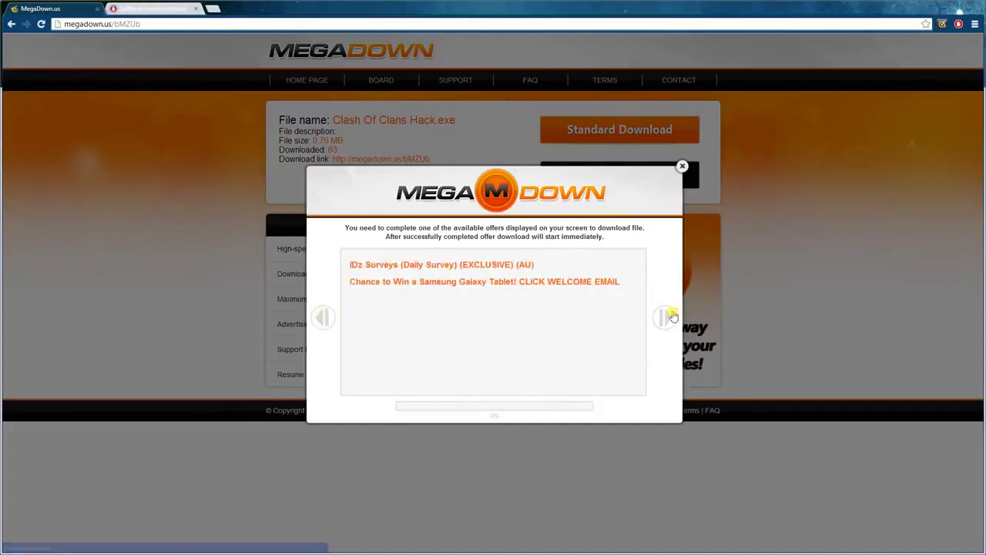
left_click(197, 8)
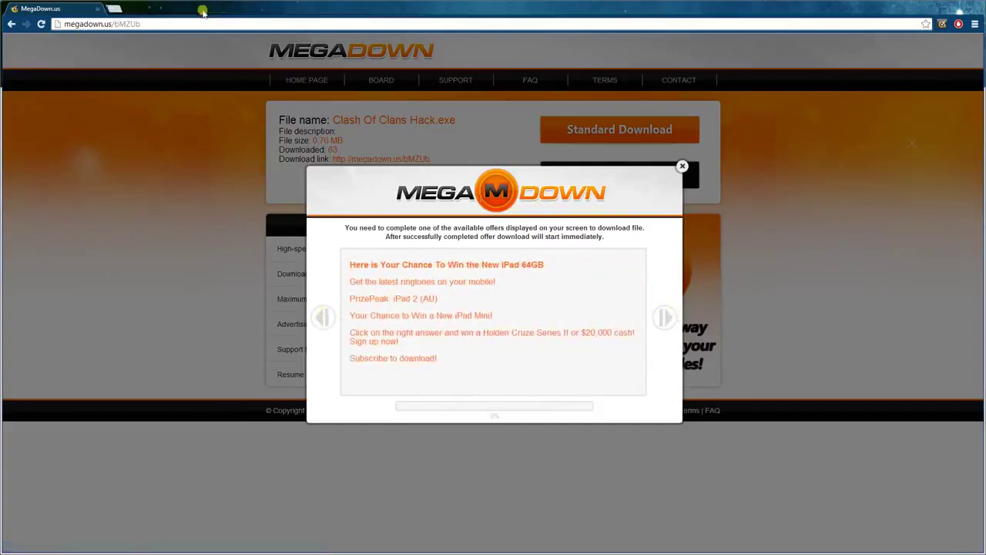
- Use AdBlock's 'Block an ad on this page' to block the offer_list_inside popup element
left_click(959, 24)
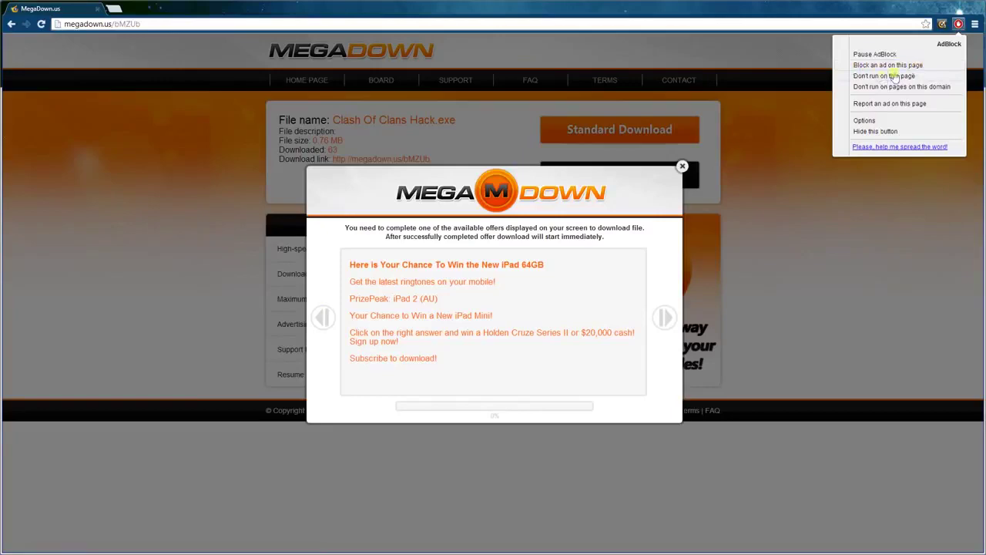
left_click(925, 65)
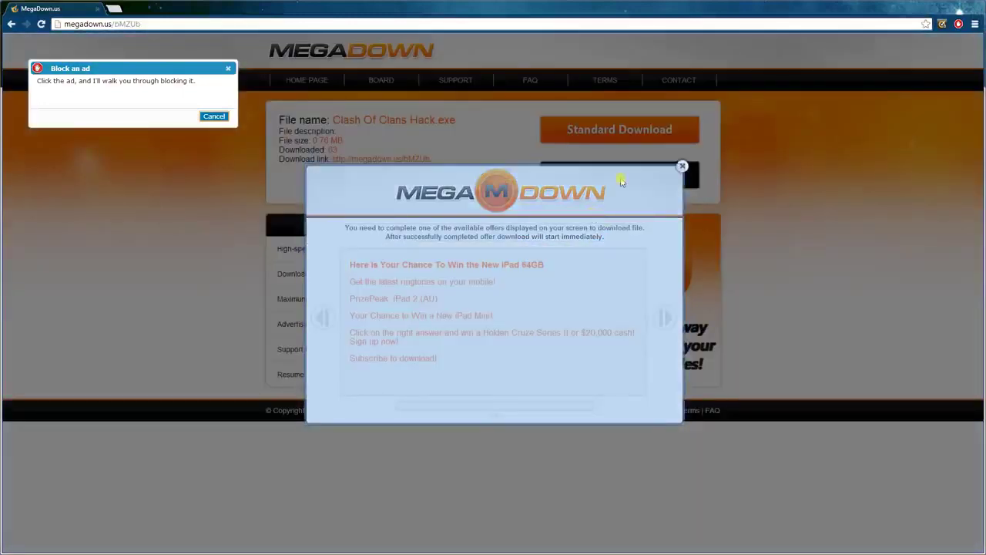
left_click(621, 181)
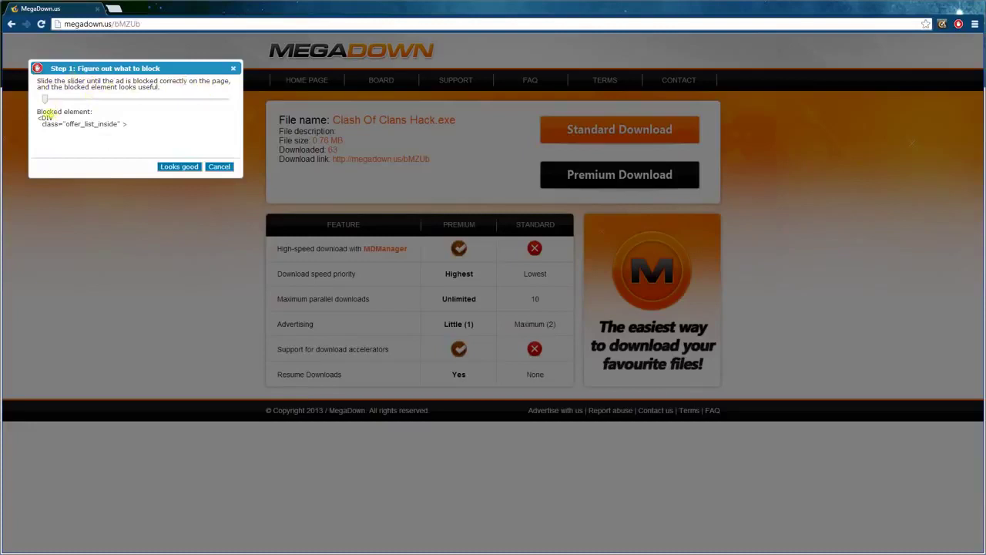
left_click_drag(129, 123, 36, 116)
left_click(176, 146)
left_click(188, 168)
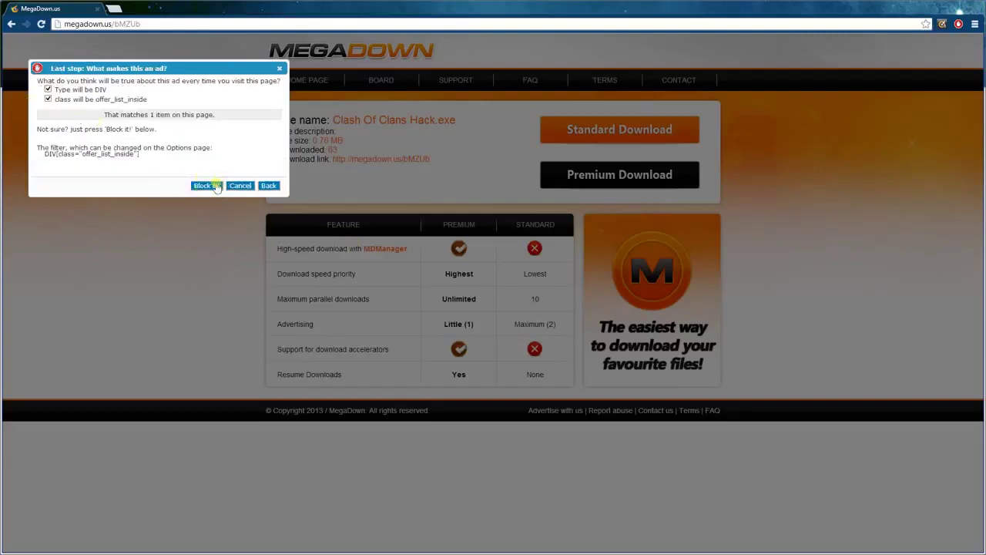
left_click(216, 187)
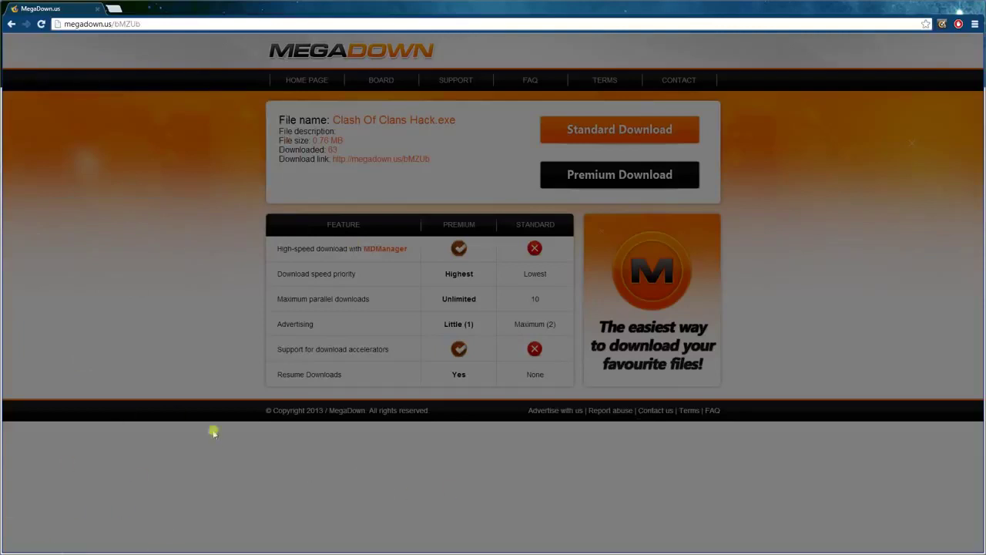
- Block the DIV[id="offer_list"] page element with a second AdBlock filter
left_click(958, 24)
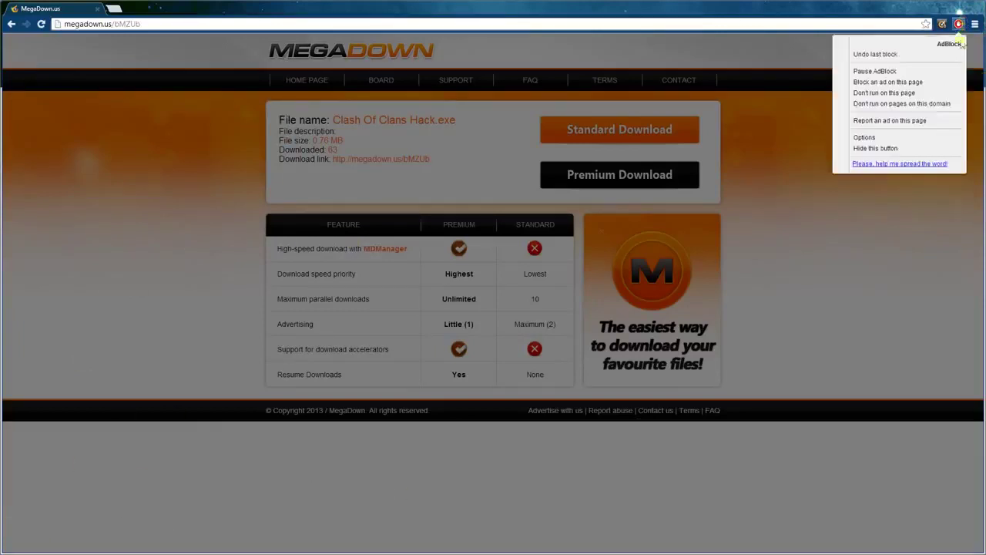
left_click(925, 82)
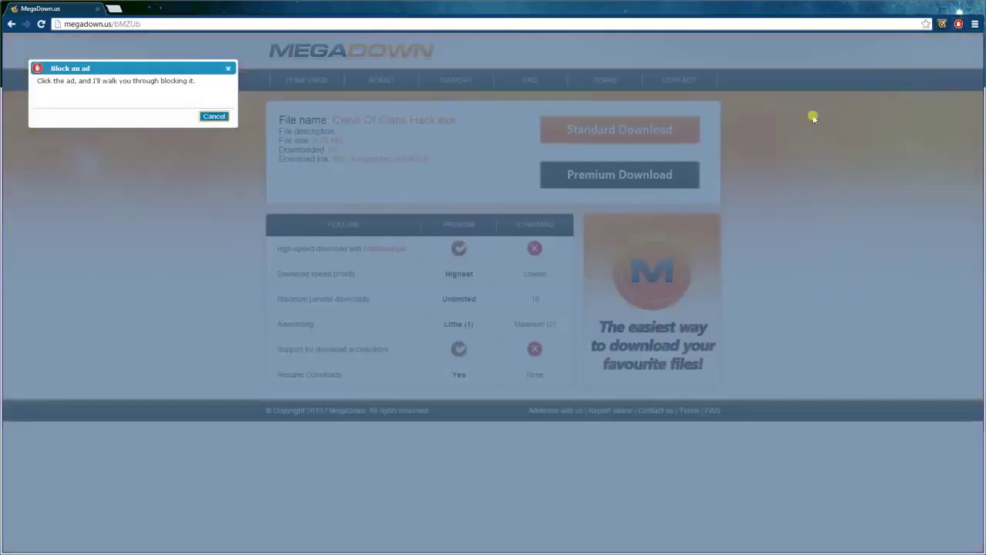
left_click(215, 277)
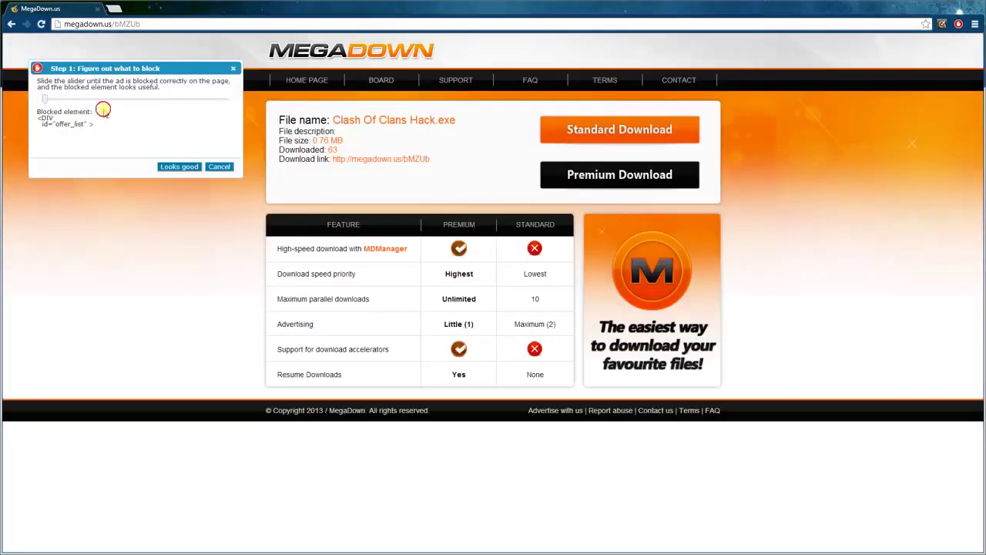
left_click(171, 166)
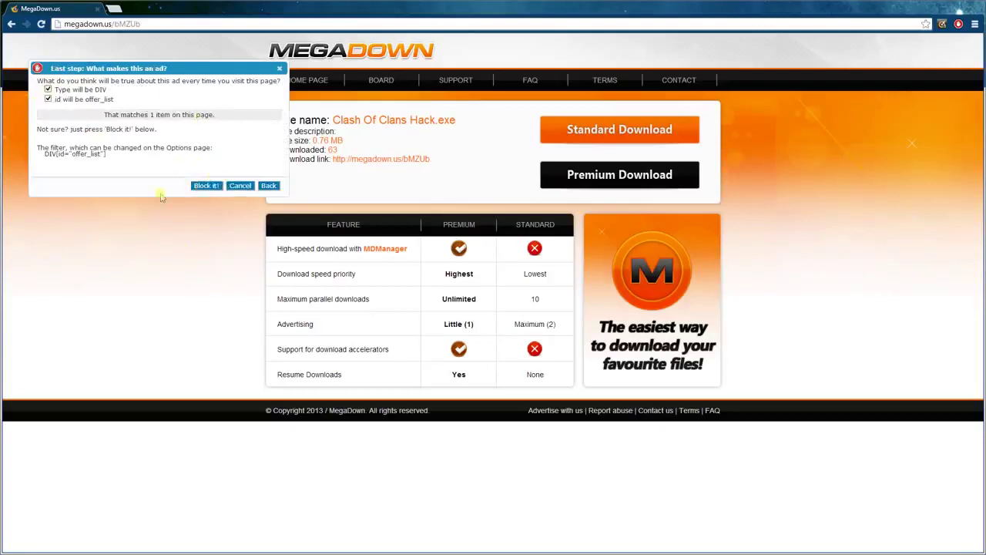
left_click(205, 185)
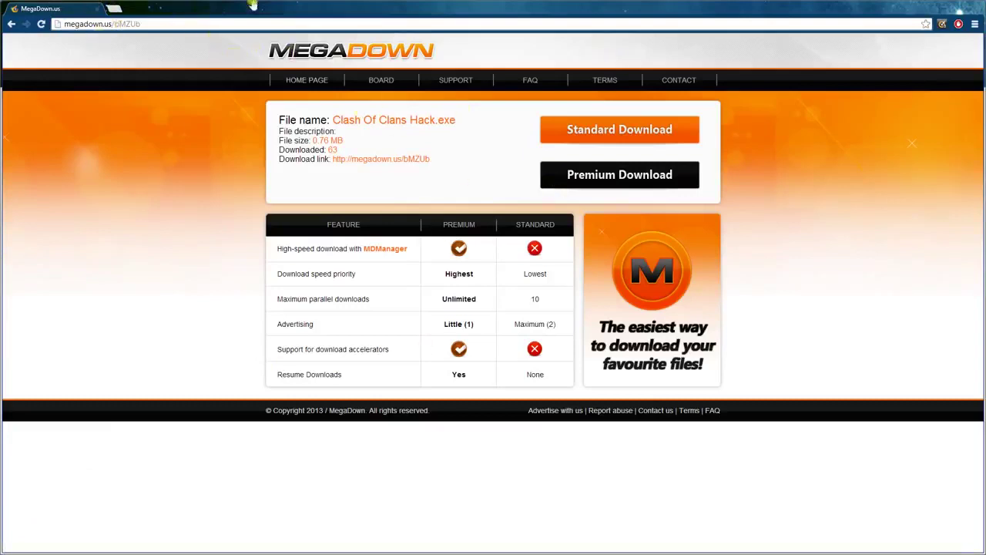
- Go to Google from the address bar and enter a search for 'rocky road'
left_click(178, 23)
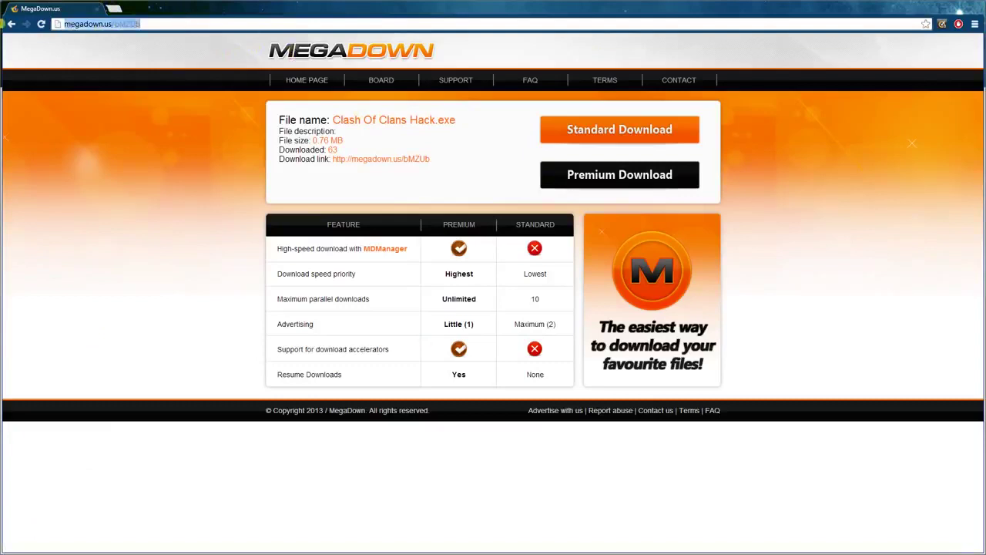
type("google.com.au")
key("Return")
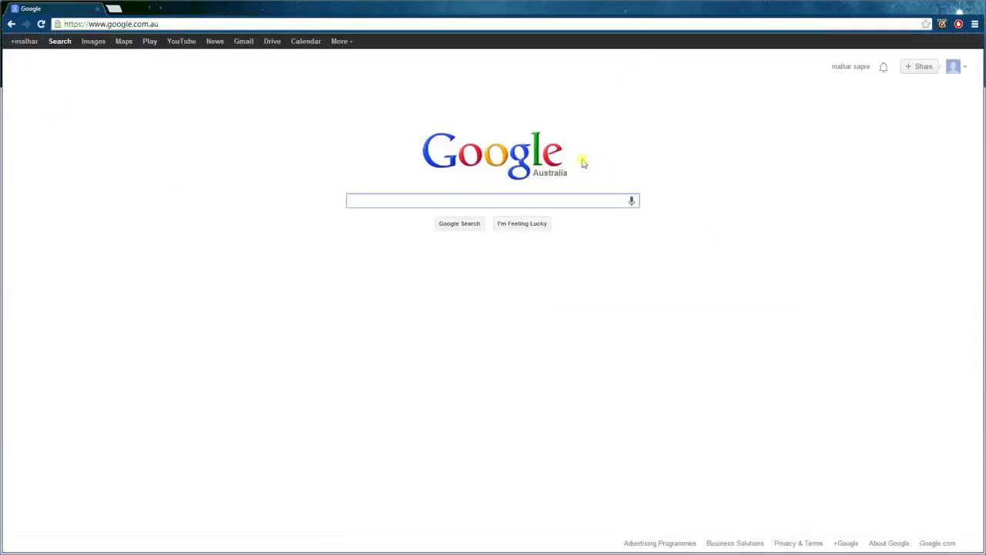
type("Ro")
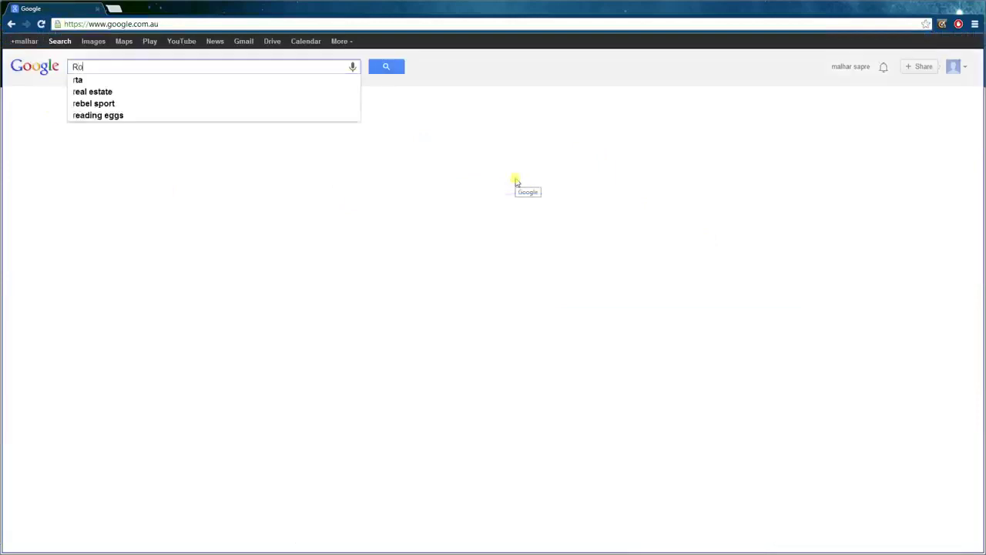
type("ckeyroad1415")
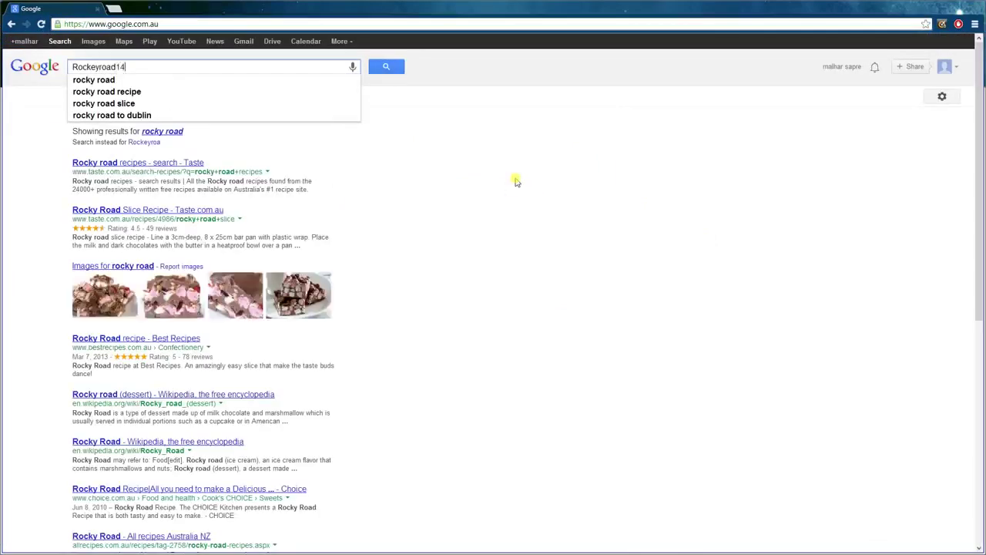